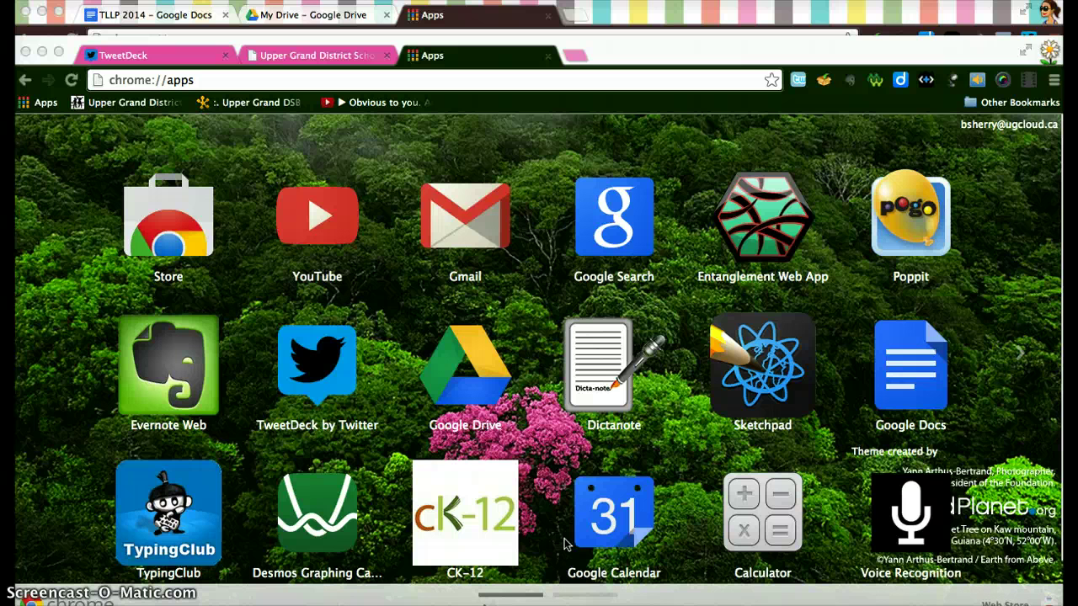
- Launch Google Drive and choose the Staff domain on the UGCloud login page
{"action": "left_click", "coordinate": [482, 382]}
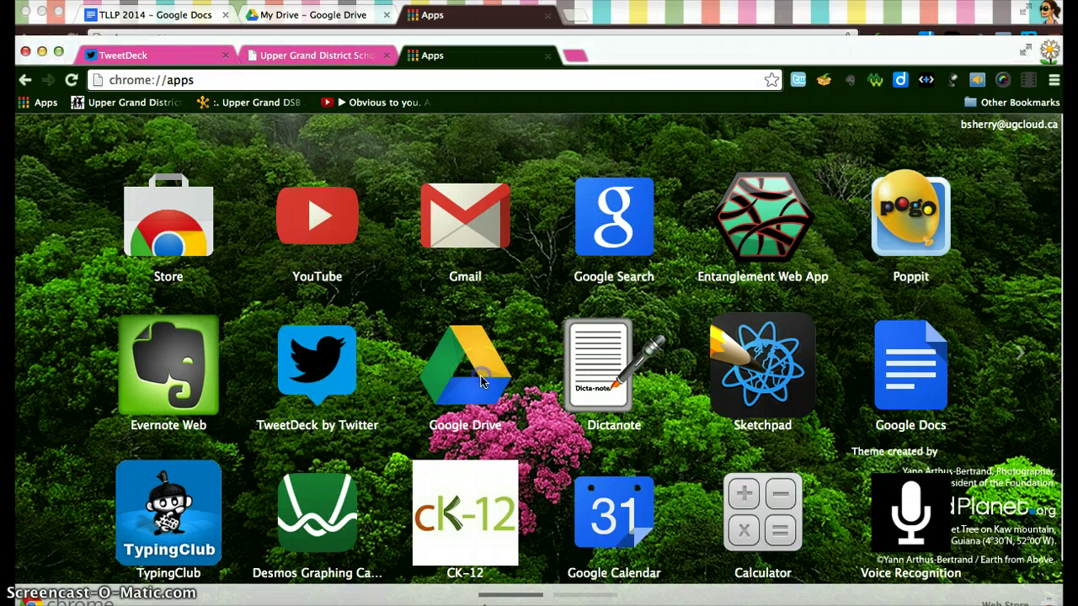
{"action": "left_click", "coordinate": [473, 368]}
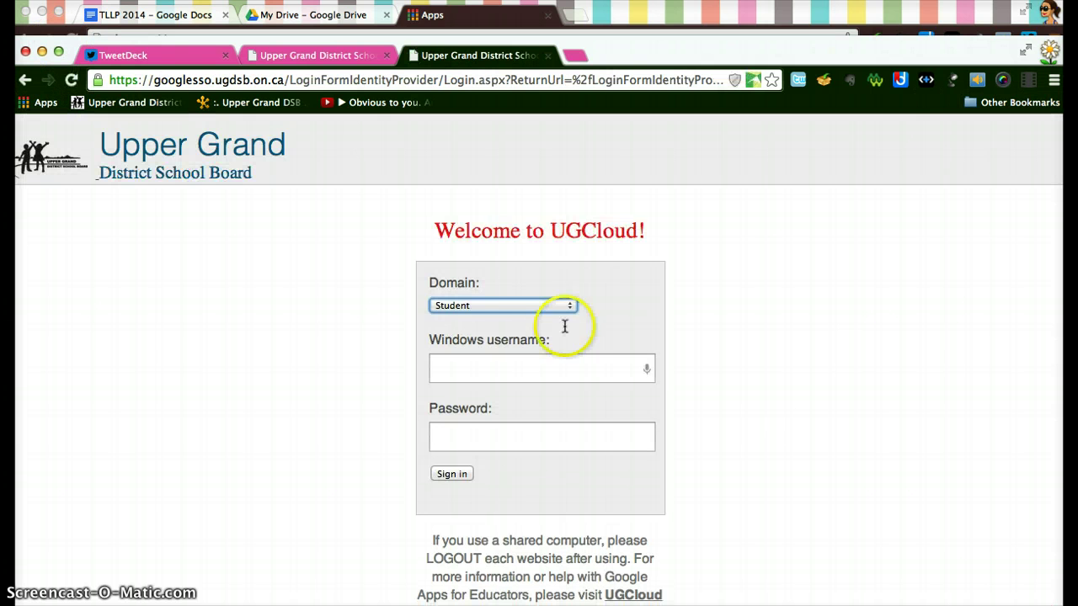
{"action": "left_click", "coordinate": [524, 306]}
{"action": "left_click", "coordinate": [515, 318]}
- Enter the Windows username and password and sign in
{"action": "left_click", "coordinate": [494, 361]}
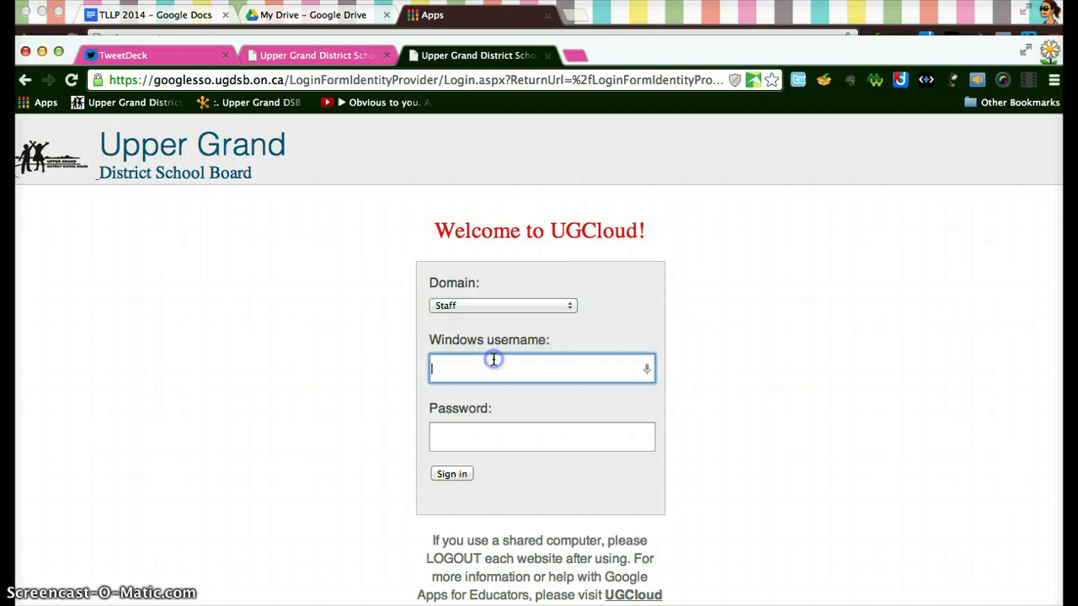
{"action": "key", "text": "Tab"}
{"action": "type", "text": "••••••••••"}
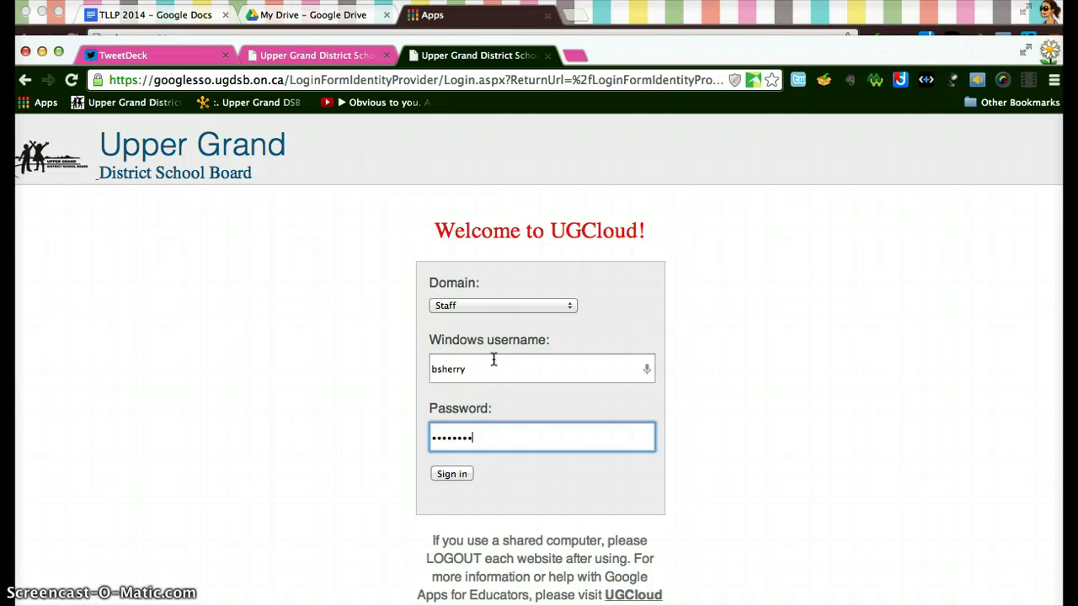
{"action": "left_click", "coordinate": [457, 476]}
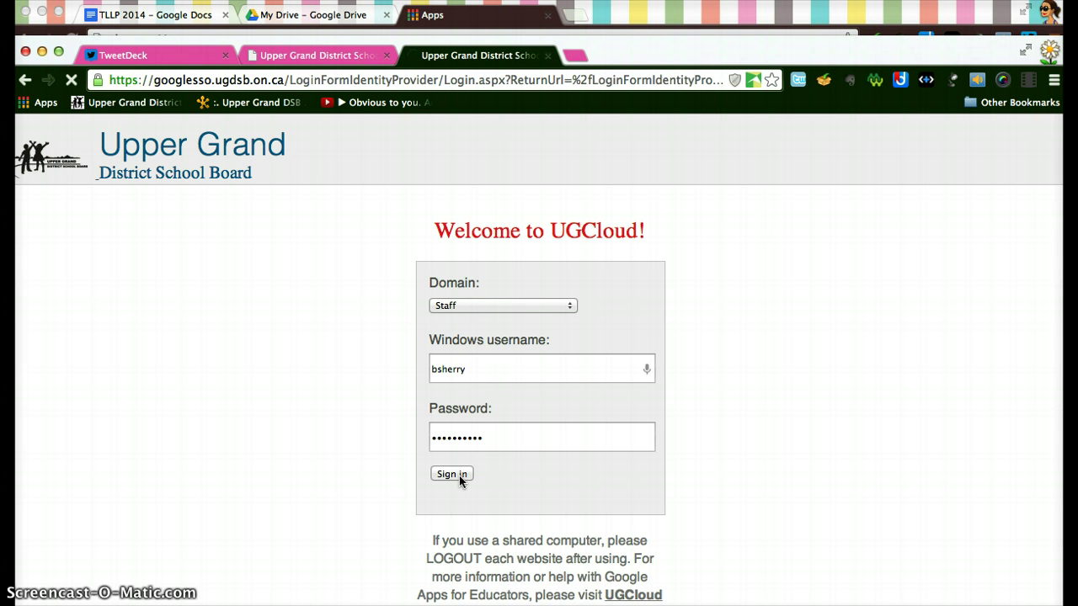
- Finish logging in and browse the files shared with you
{"action": "left_click", "coordinate": [460, 478]}
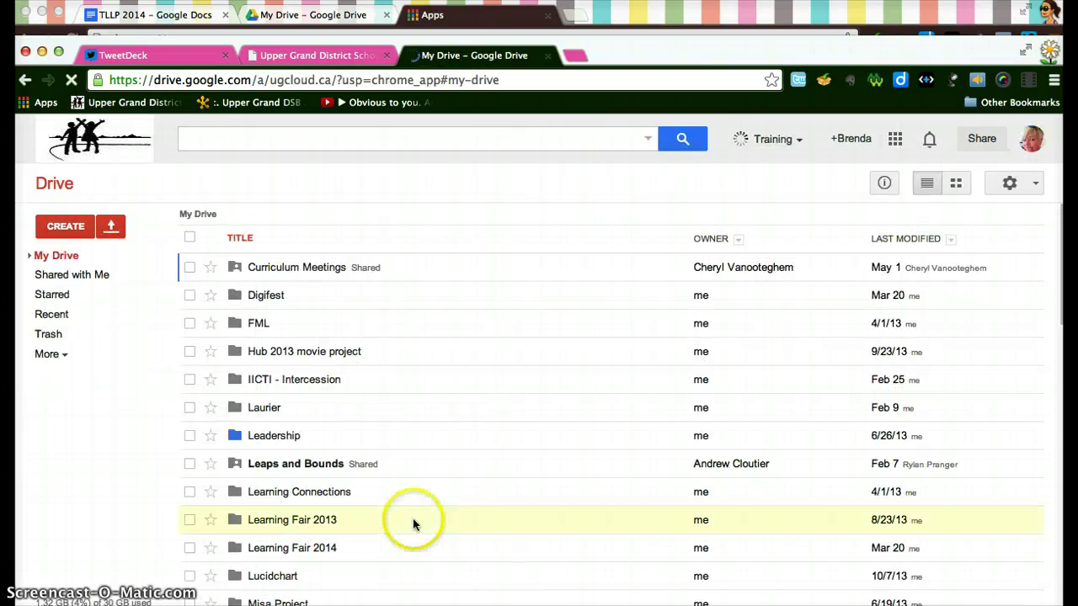
{"action": "left_click", "coordinate": [83, 278]}
{"action": "left_click", "coordinate": [457, 334]}
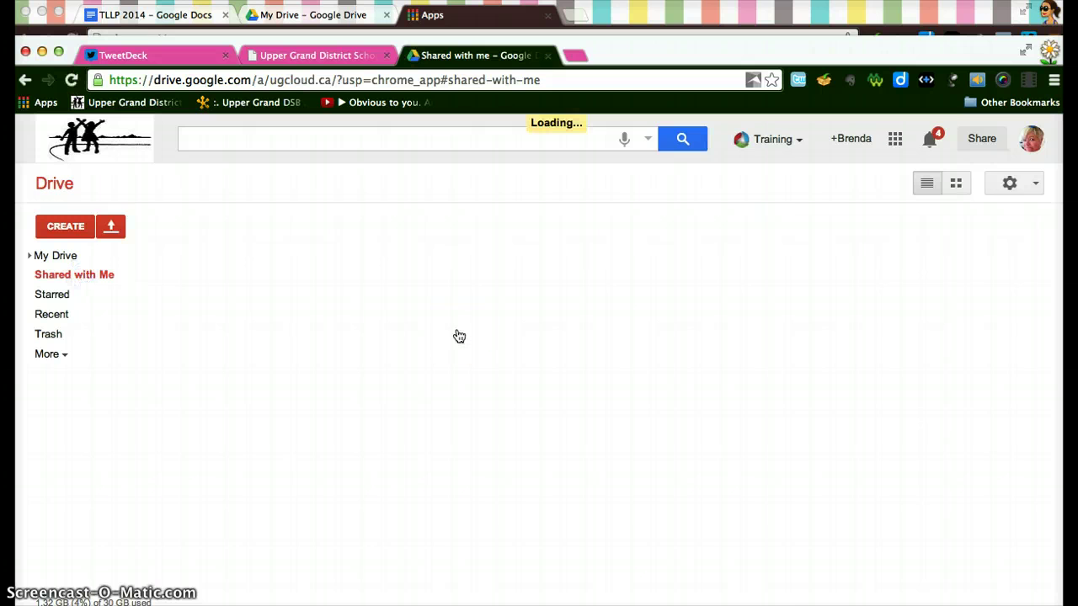
{"action": "scroll", "coordinate": [459, 336], "scroll_direction": "down", "scroll_amount": 5}
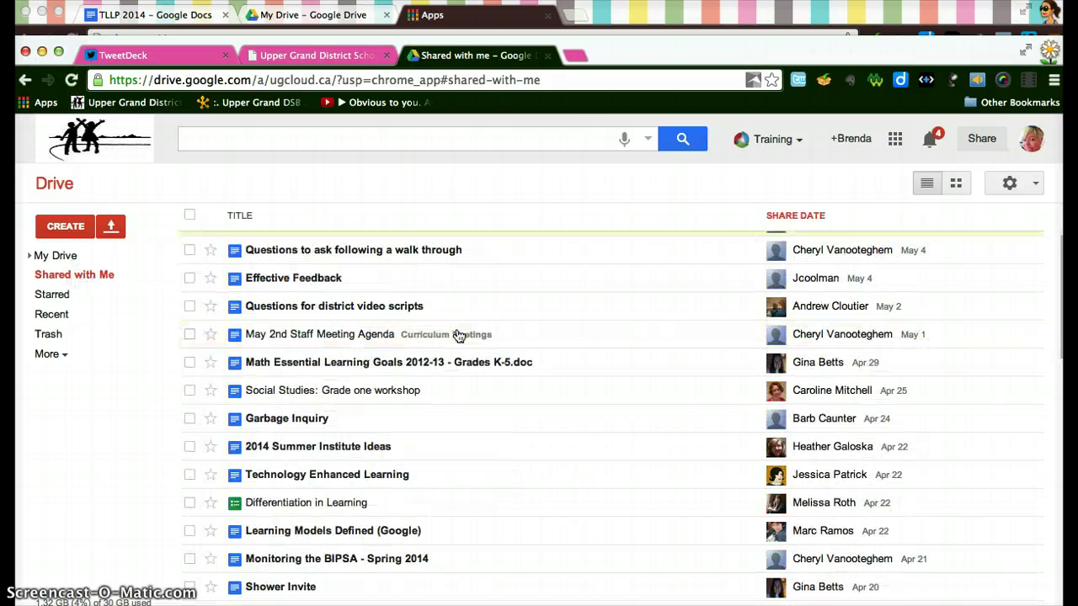
{"action": "scroll", "coordinate": [459, 336], "scroll_direction": "up", "scroll_amount": 4}
{"action": "scroll", "coordinate": [459, 336], "scroll_direction": "down", "scroll_amount": 6}
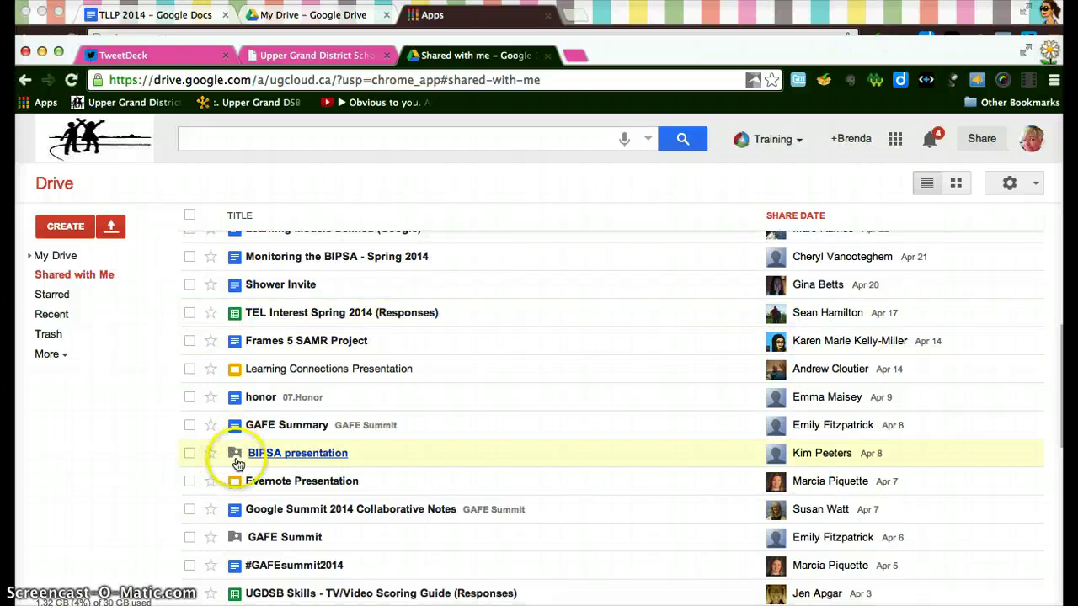
- Return to My Drive and scroll through its folders and files, such as Learning Fair 2014
{"action": "left_click", "coordinate": [72, 258]}
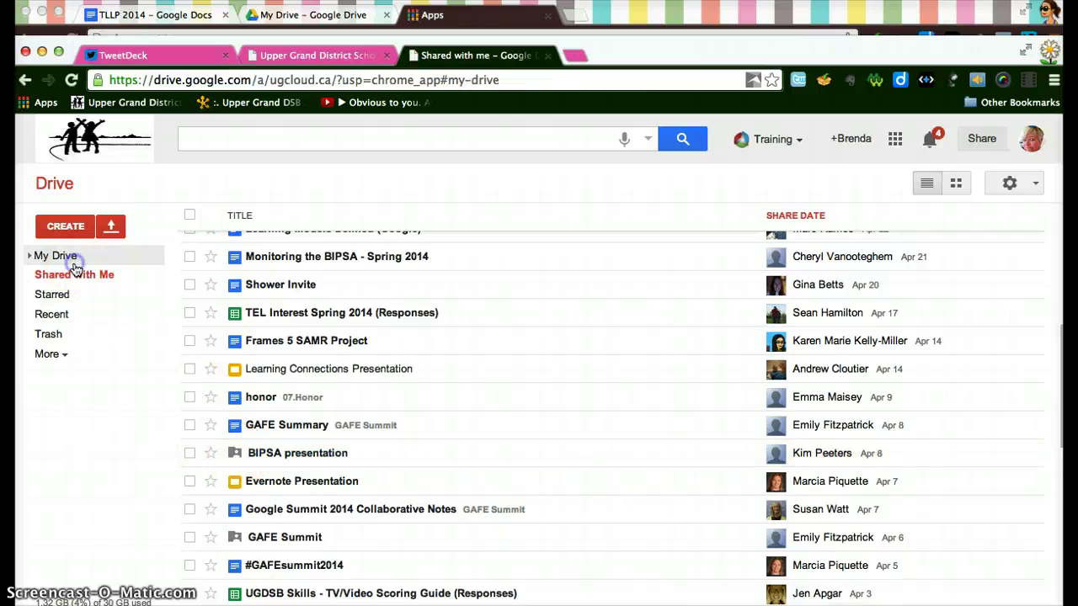
{"action": "scroll", "coordinate": [359, 491], "scroll_direction": "down", "scroll_amount": 2}
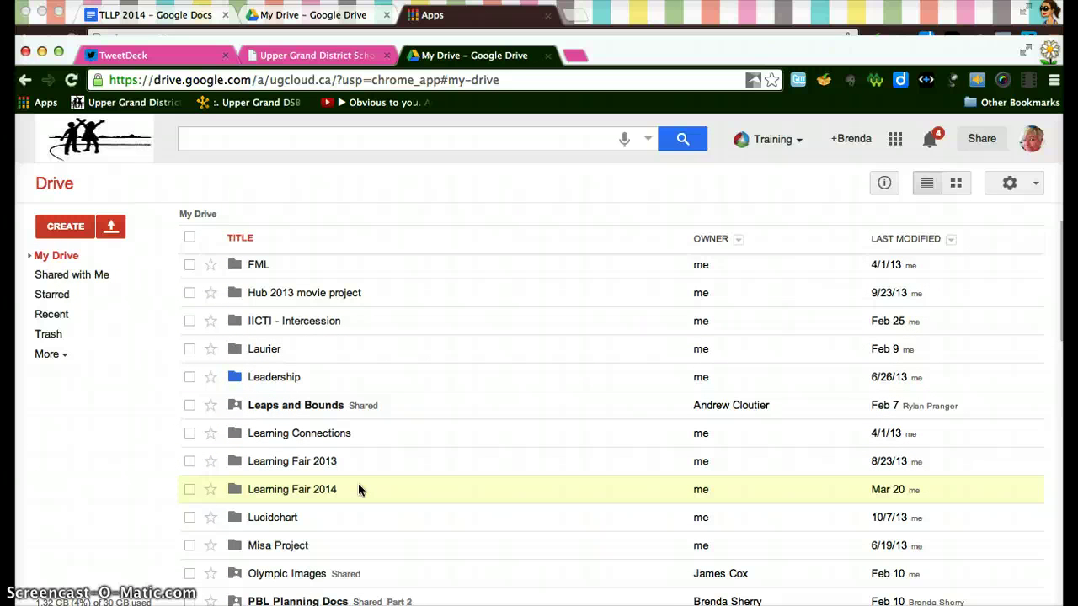
{"action": "scroll", "coordinate": [368, 457], "scroll_direction": "down", "scroll_amount": 2}
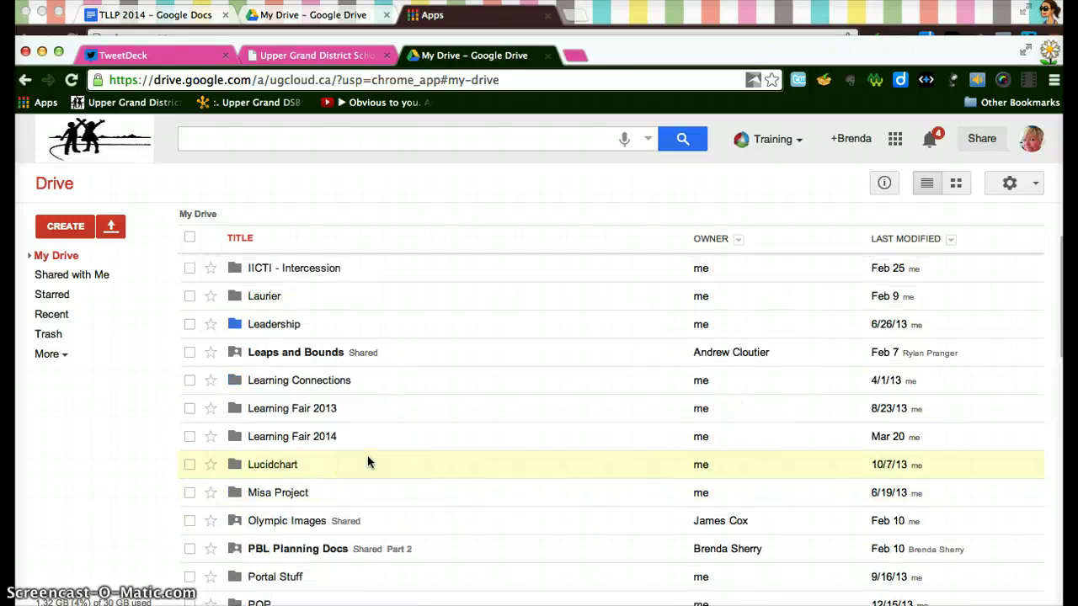
{"action": "scroll", "coordinate": [367, 456], "scroll_direction": "down", "scroll_amount": 20}
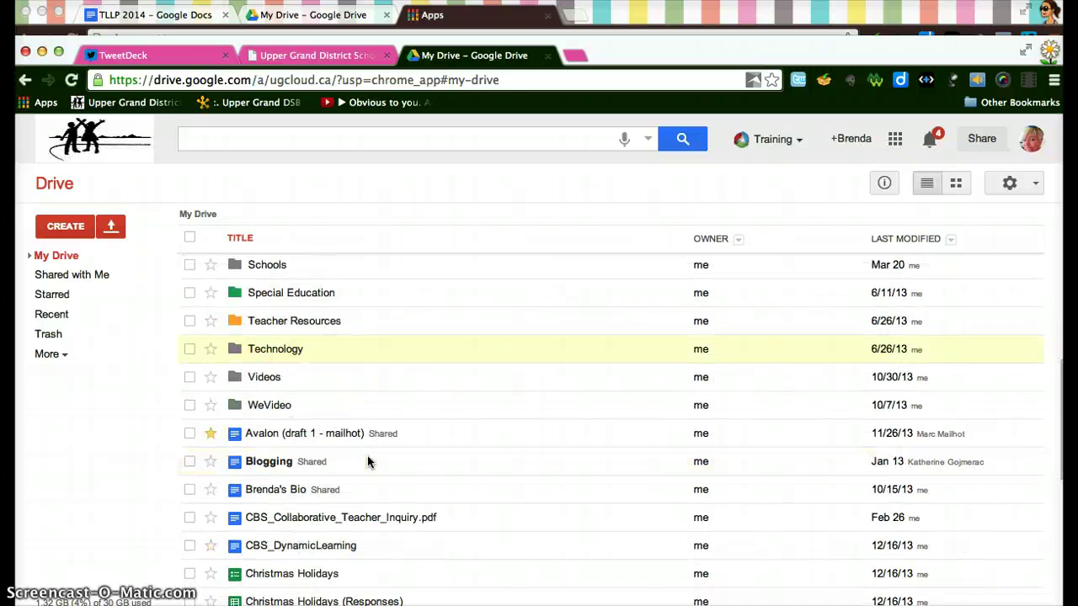
{"action": "scroll", "coordinate": [367, 463], "scroll_direction": "down", "scroll_amount": 17}
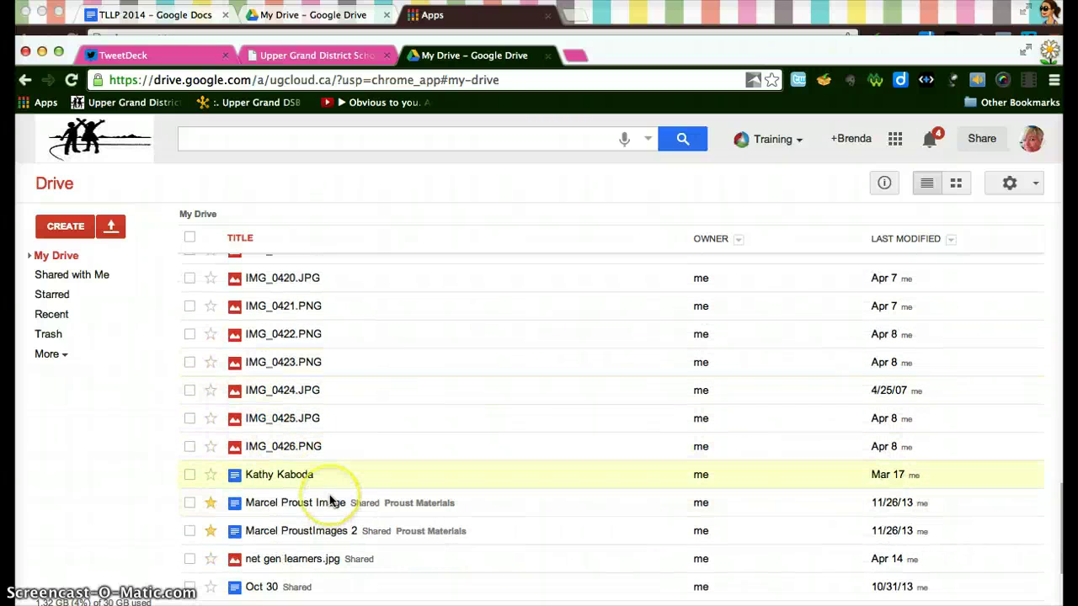
{"action": "scroll", "coordinate": [331, 500], "scroll_direction": "down", "scroll_amount": 8}
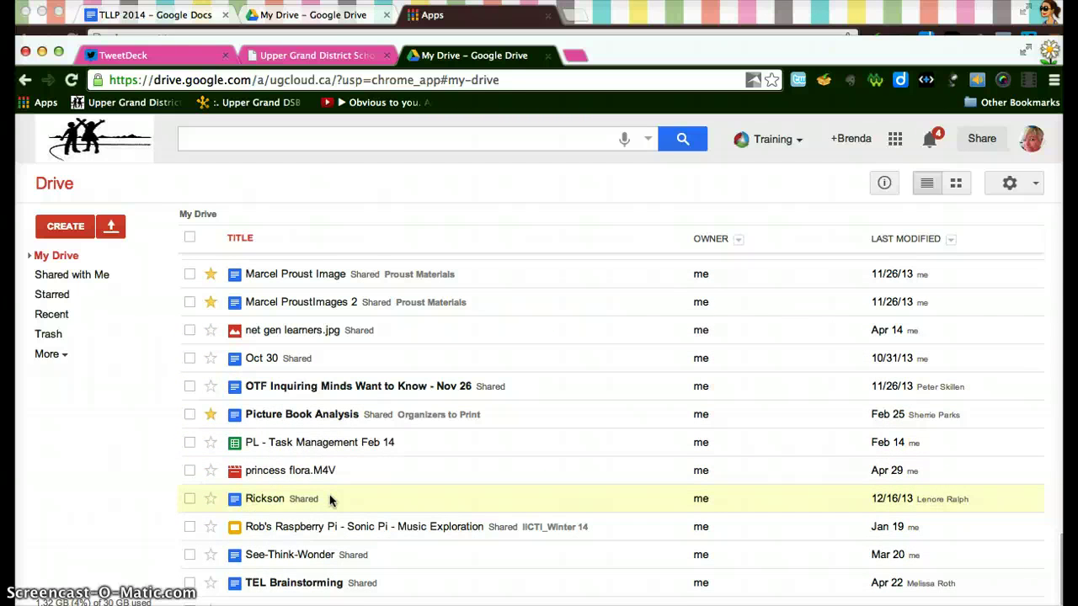
- Open the princess flora.M4V preview and, since it can't display, download the file
{"action": "left_click", "coordinate": [293, 479]}
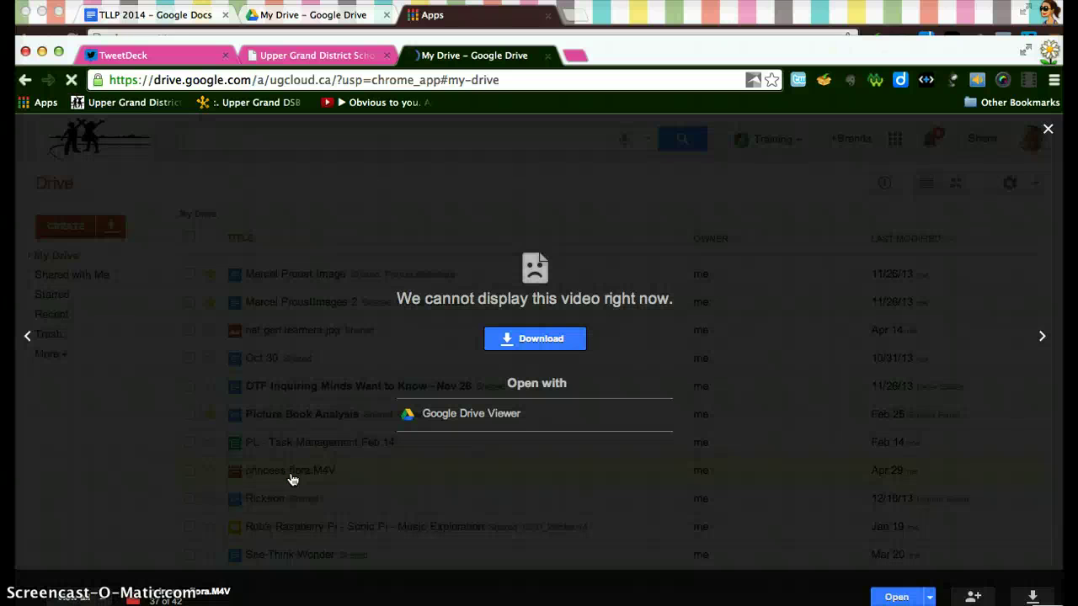
{"action": "left_click", "coordinate": [609, 464]}
{"action": "left_click", "coordinate": [554, 344]}
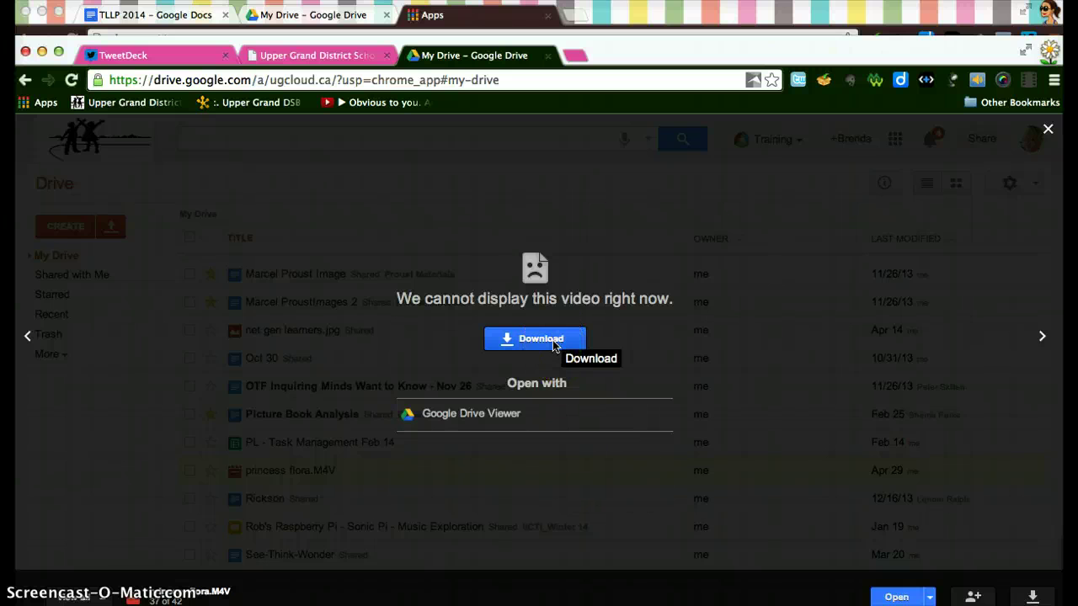
{"action": "left_click", "coordinate": [530, 341]}
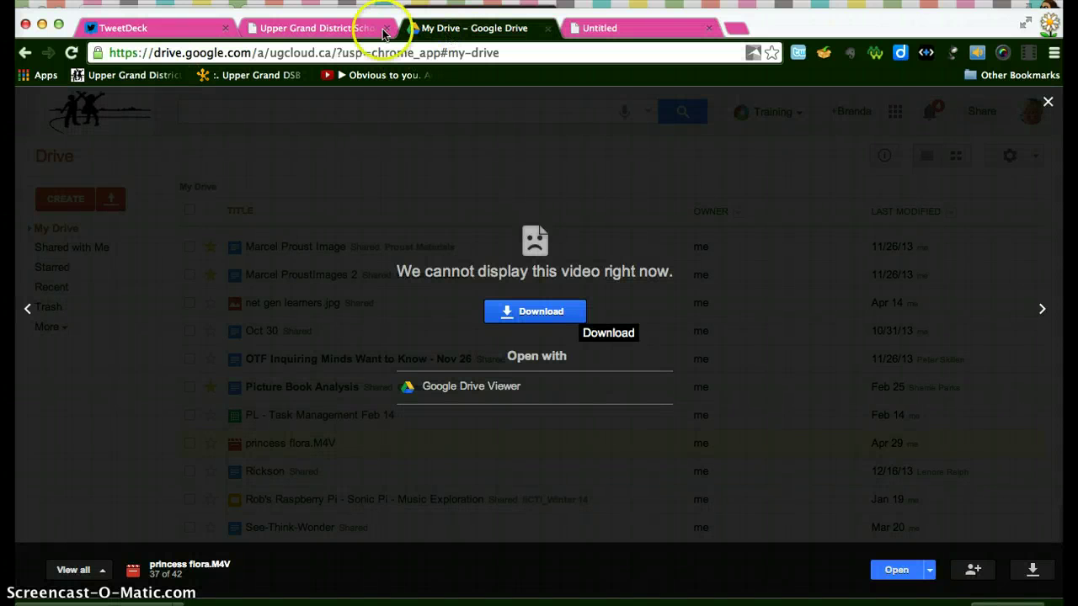
- Open YouTube from the Chrome apps page and sign in with the school account
{"action": "left_click", "coordinate": [32, 76]}
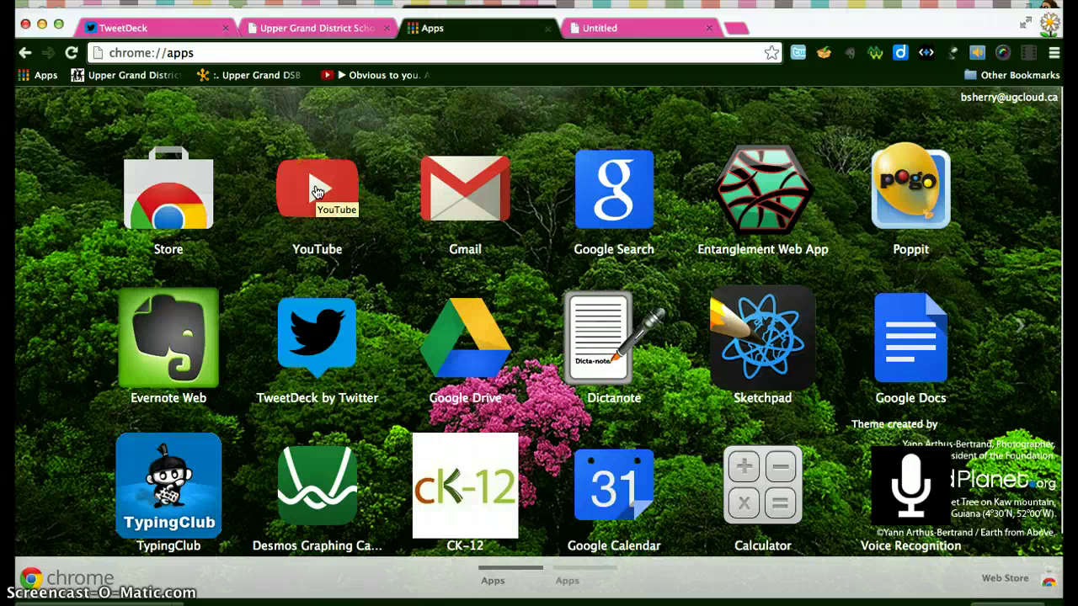
{"action": "left_click", "coordinate": [310, 196]}
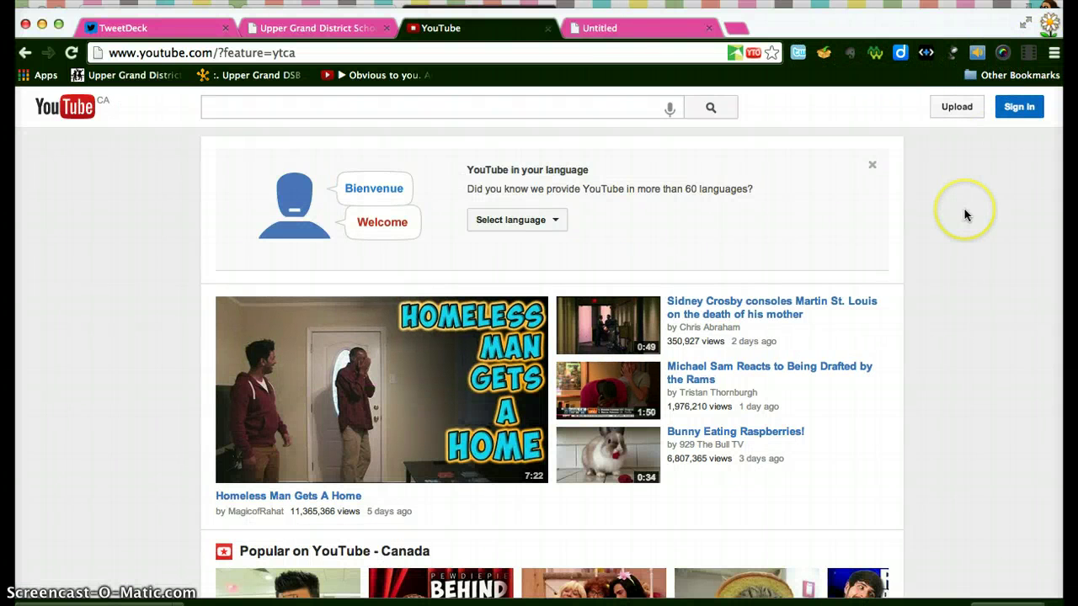
{"action": "scroll", "coordinate": [907, 244], "scroll_direction": "down", "scroll_amount": 3}
{"action": "scroll", "coordinate": [907, 244], "scroll_direction": "up", "scroll_amount": 3}
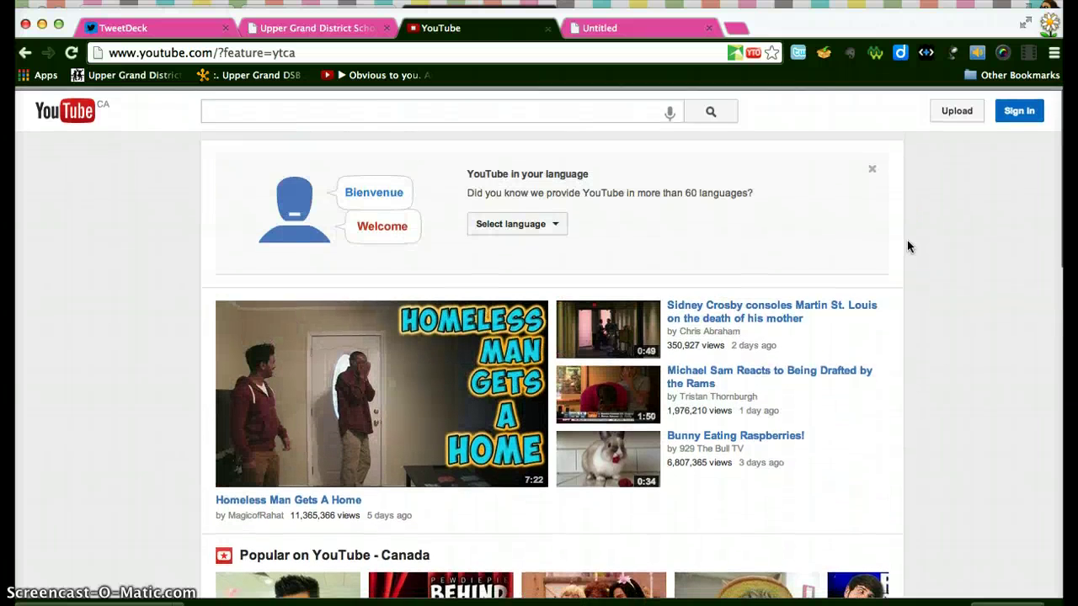
{"action": "left_click", "coordinate": [1017, 108]}
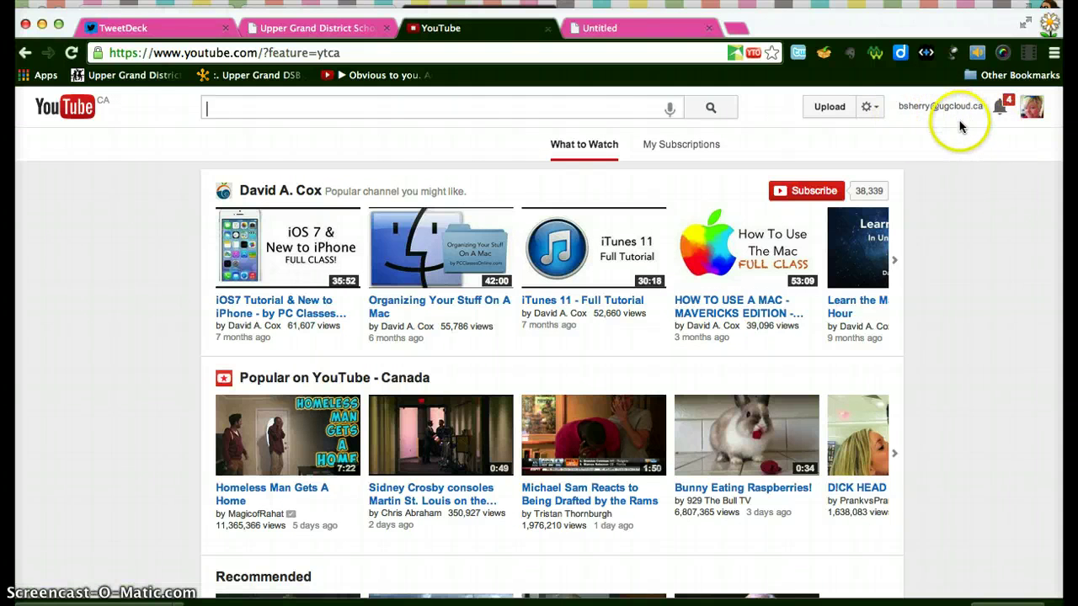
{"action": "left_click", "coordinate": [345, 278]}
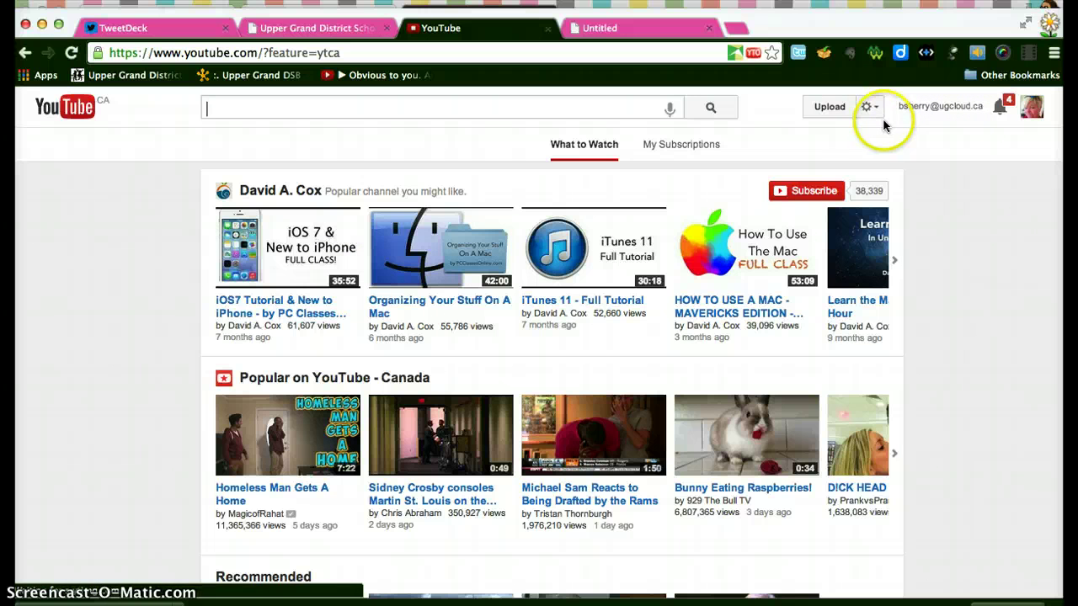
- On YouTube's upload page, change the upload privacy from Public to Unlisted
{"action": "left_click", "coordinate": [831, 108]}
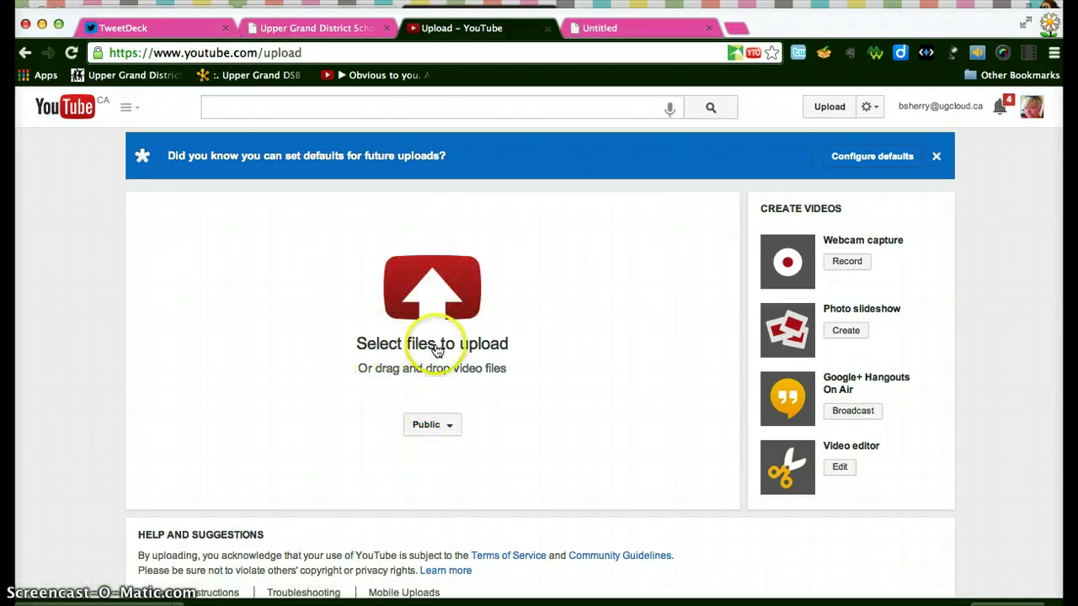
{"action": "left_click", "coordinate": [448, 423]}
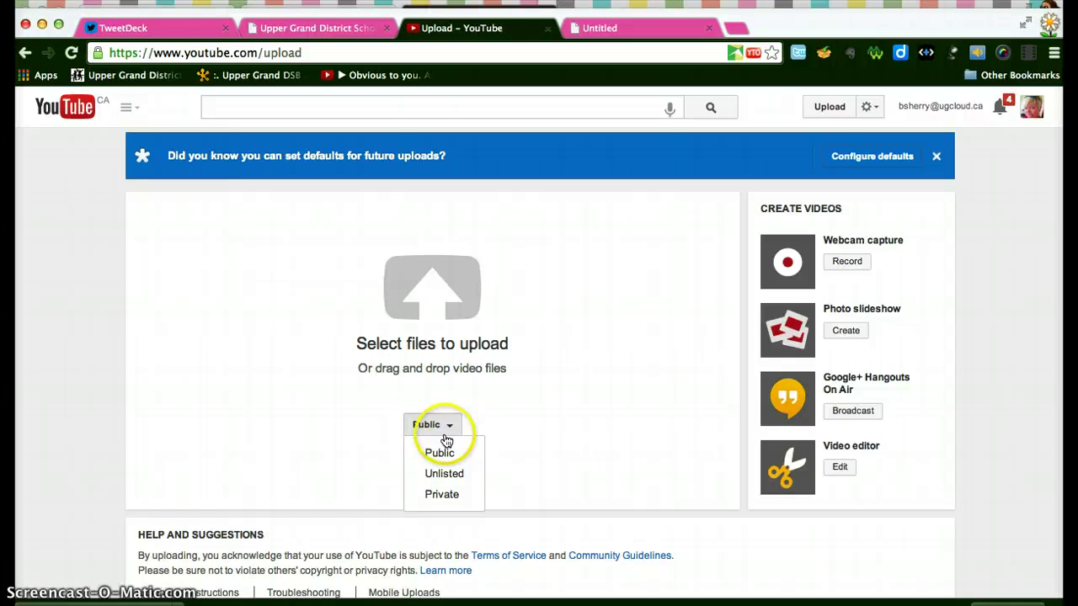
{"action": "left_click", "coordinate": [469, 477]}
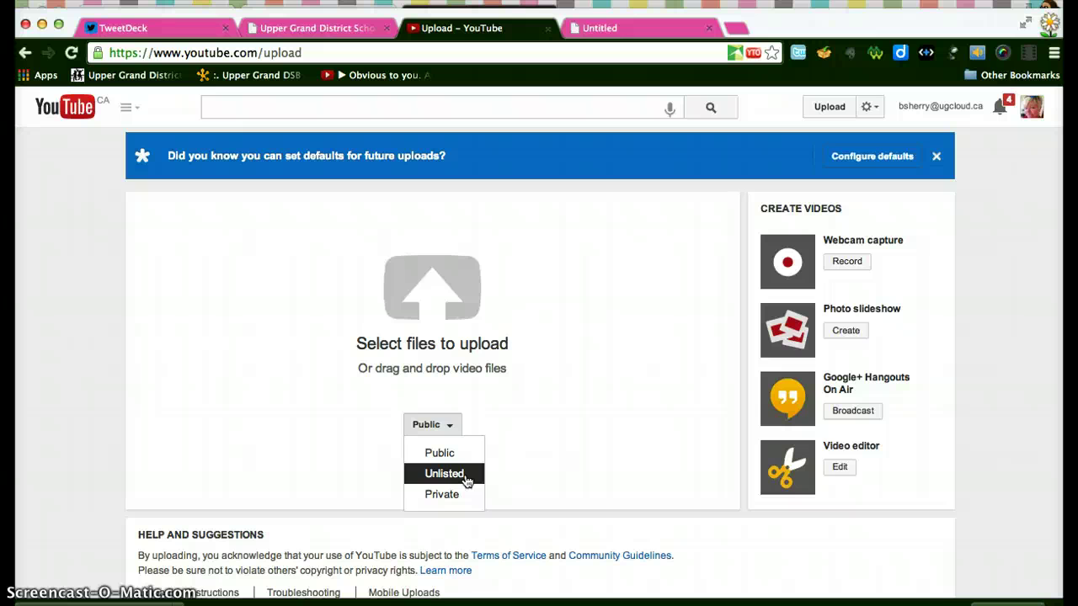
{"action": "left_click", "coordinate": [459, 495]}
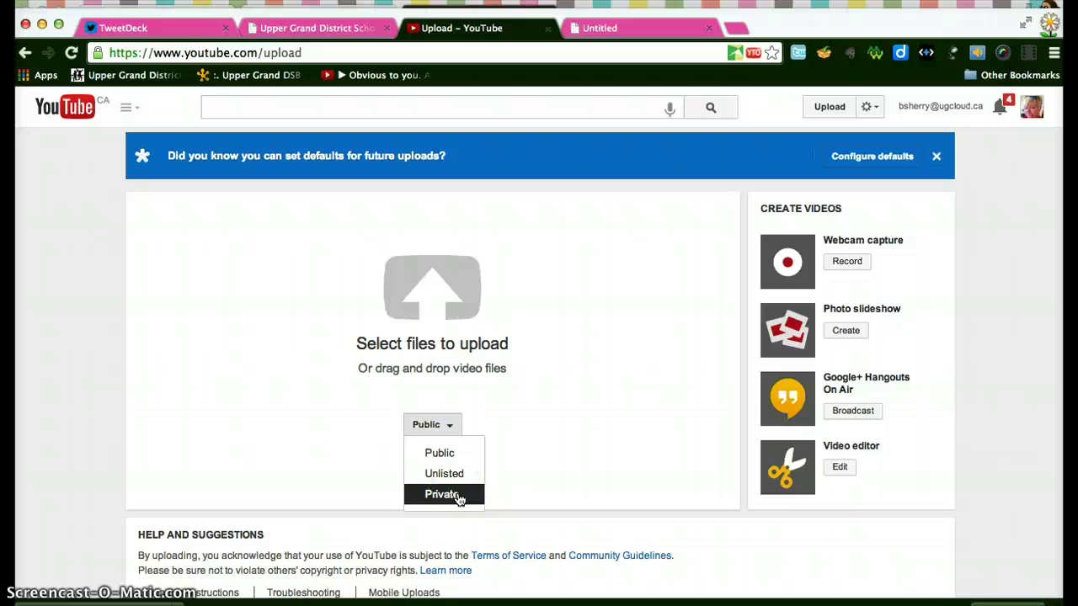
{"action": "left_click", "coordinate": [446, 472]}
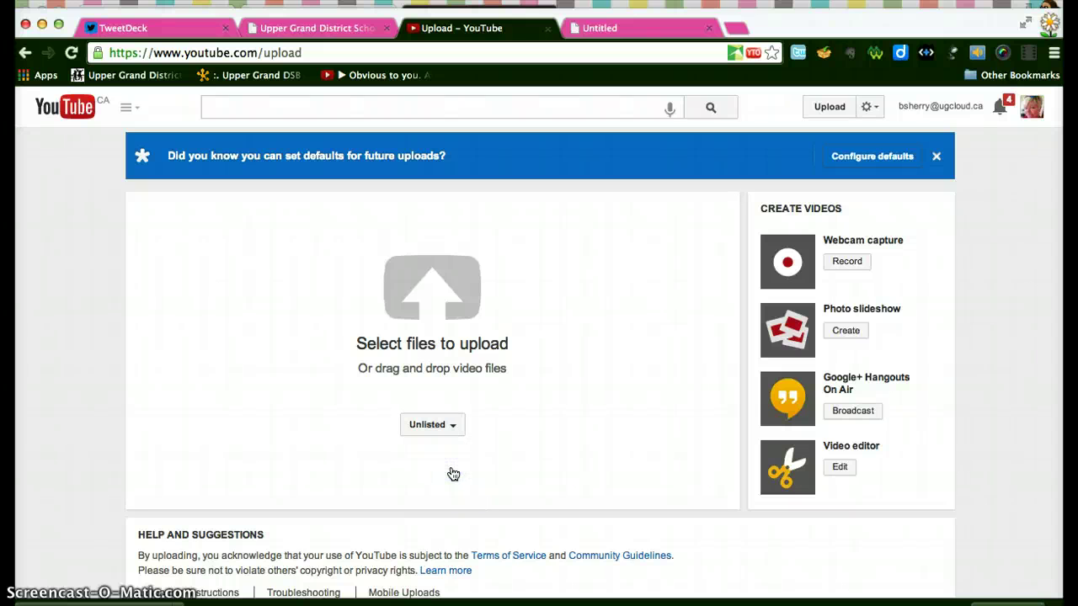
{"action": "left_click", "coordinate": [434, 308]}
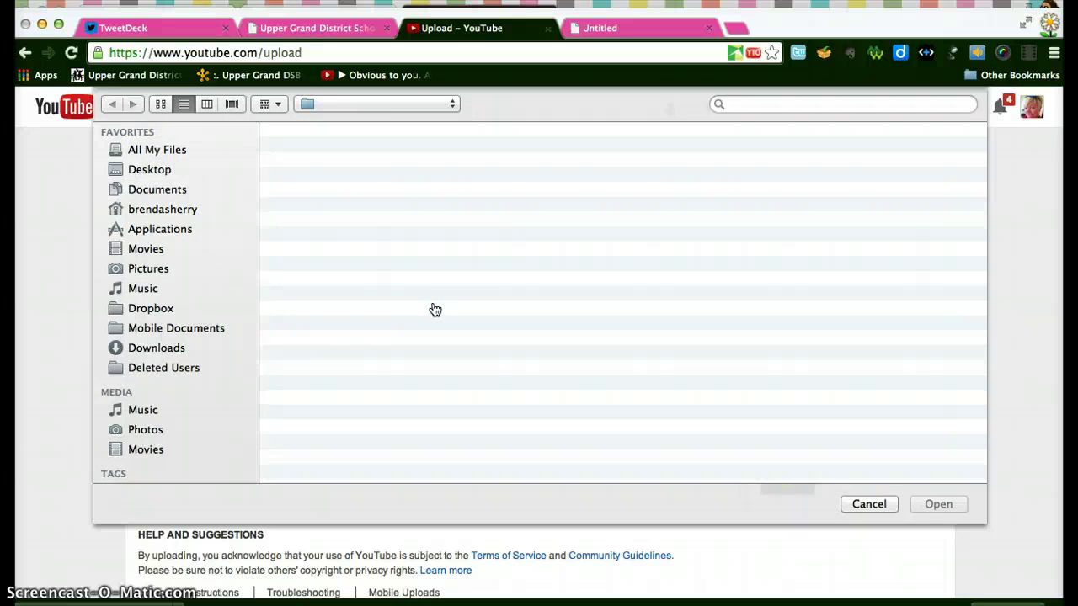
- Pick Girls first Ski Jump.mp4 from the Movies folder to start uploading it
{"action": "left_click", "coordinate": [140, 249]}
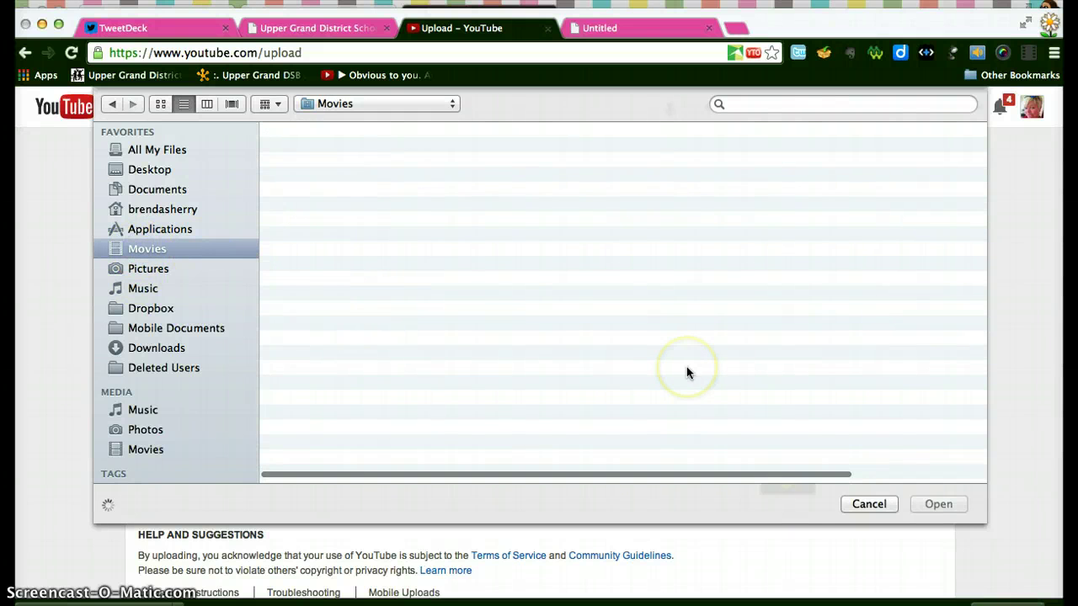
{"action": "scroll", "coordinate": [568, 389], "scroll_direction": "down", "scroll_amount": 15}
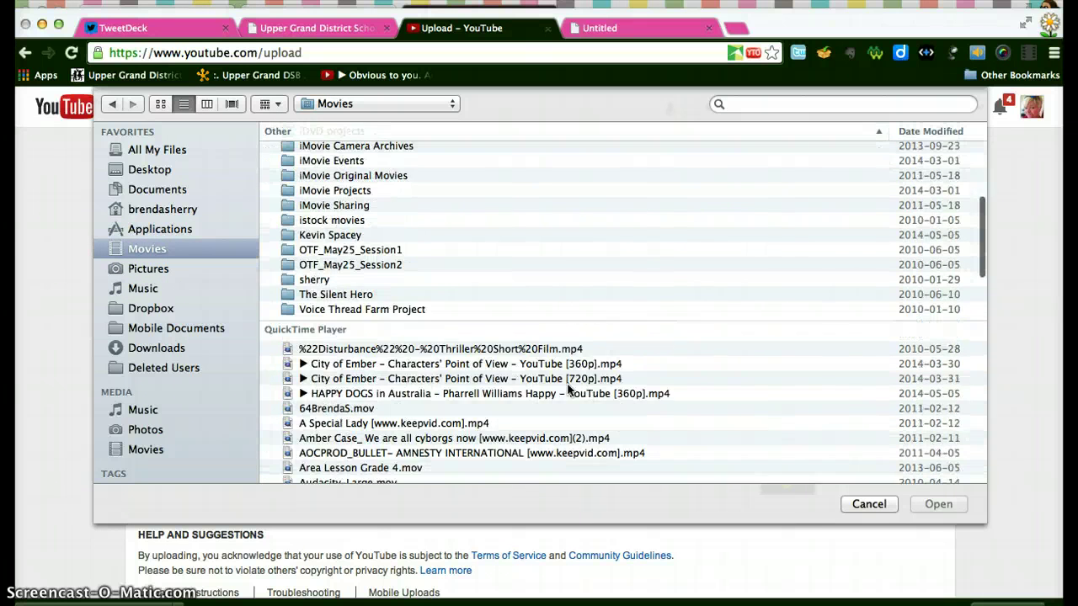
{"action": "scroll", "coordinate": [567, 389], "scroll_direction": "down", "scroll_amount": 3}
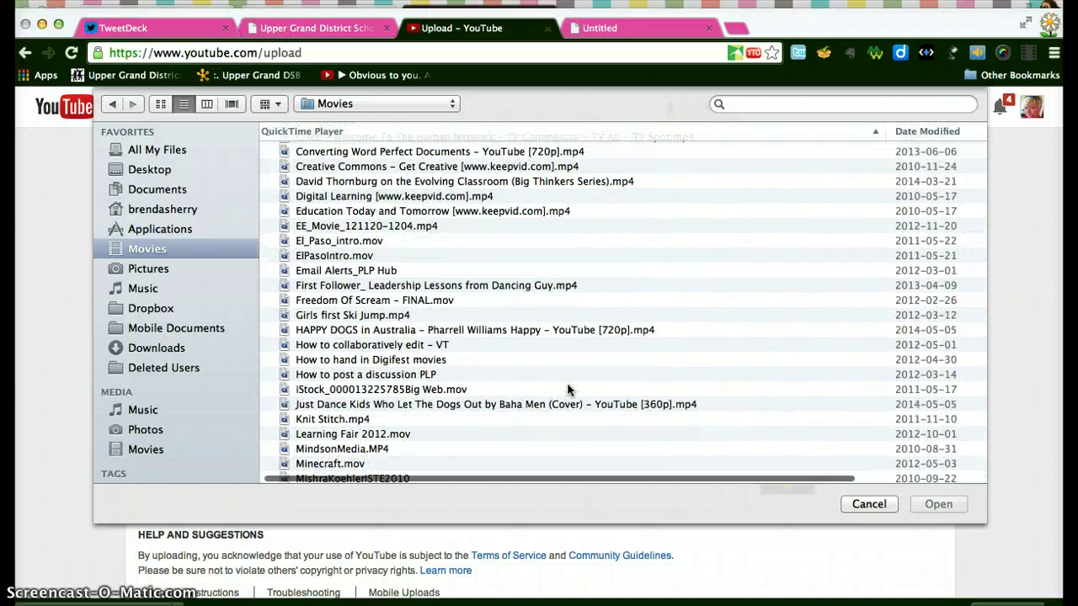
{"action": "left_click", "coordinate": [371, 317]}
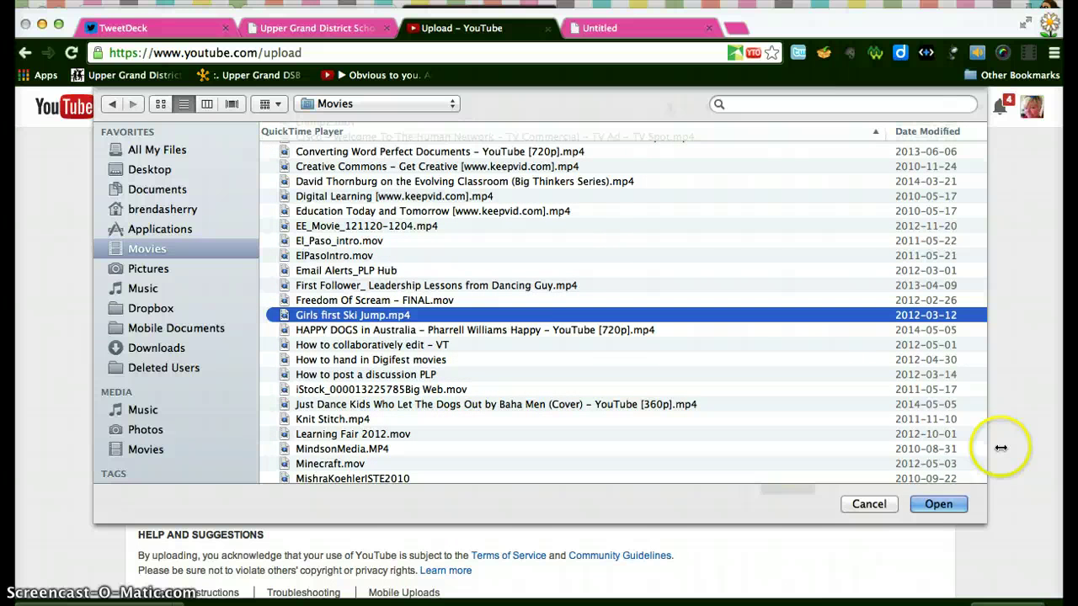
{"action": "left_click", "coordinate": [934, 504]}
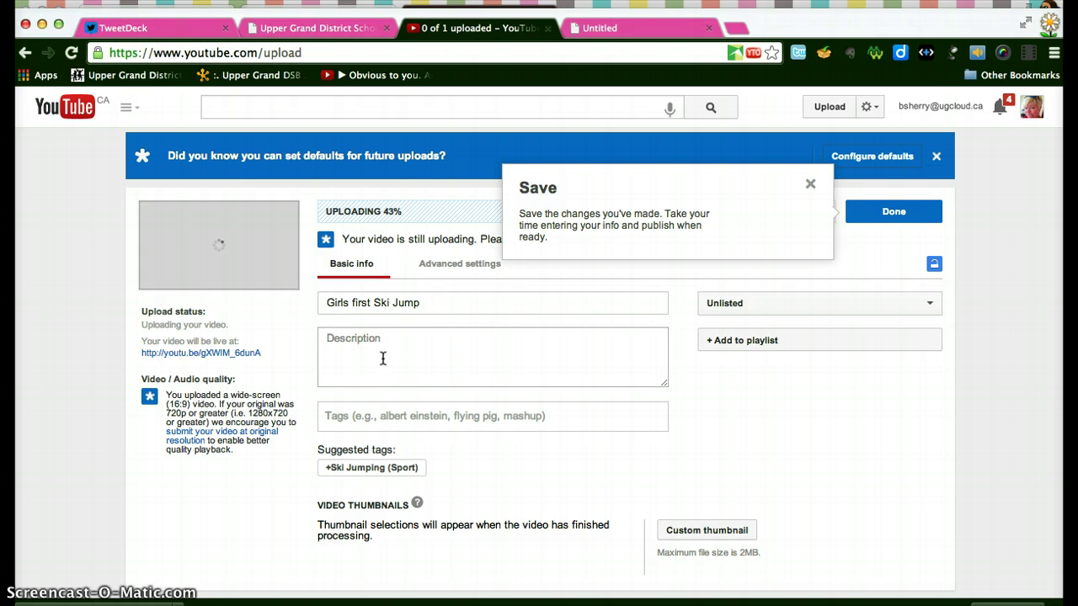
- Keep Girls first Ski Jump set to Unlisted while it finishes uploading and starts processing
{"action": "left_click", "coordinate": [932, 305]}
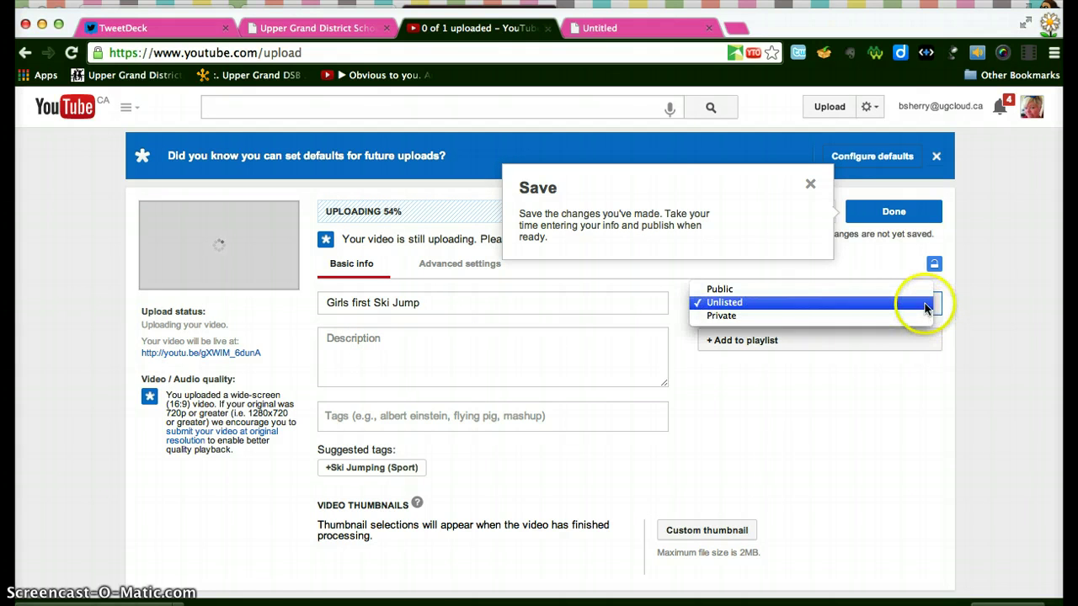
{"action": "left_click", "coordinate": [927, 305]}
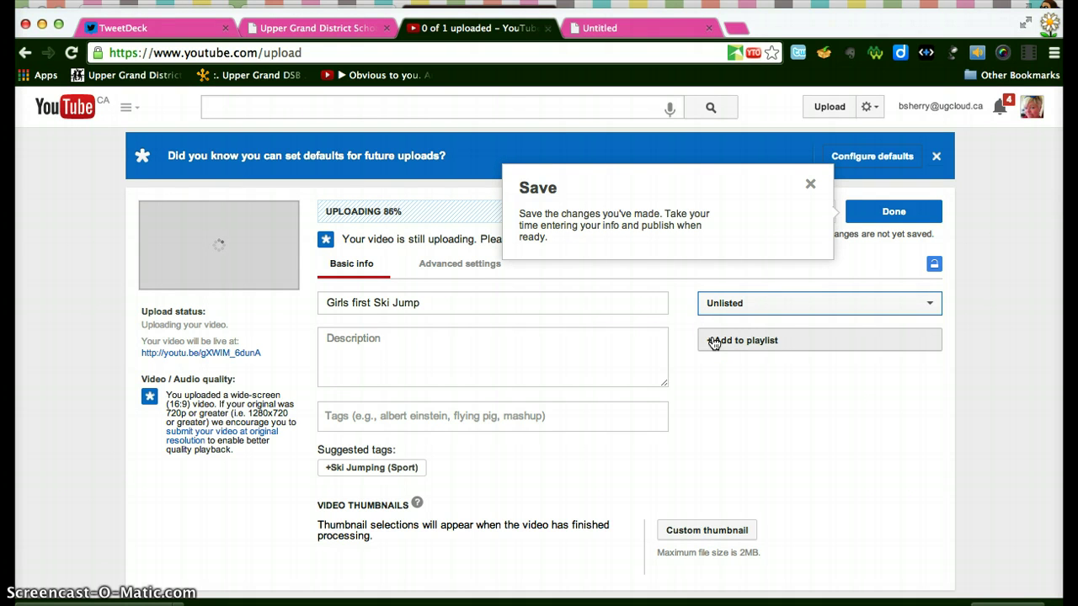
{"action": "scroll", "coordinate": [636, 404], "scroll_direction": "down", "scroll_amount": 5}
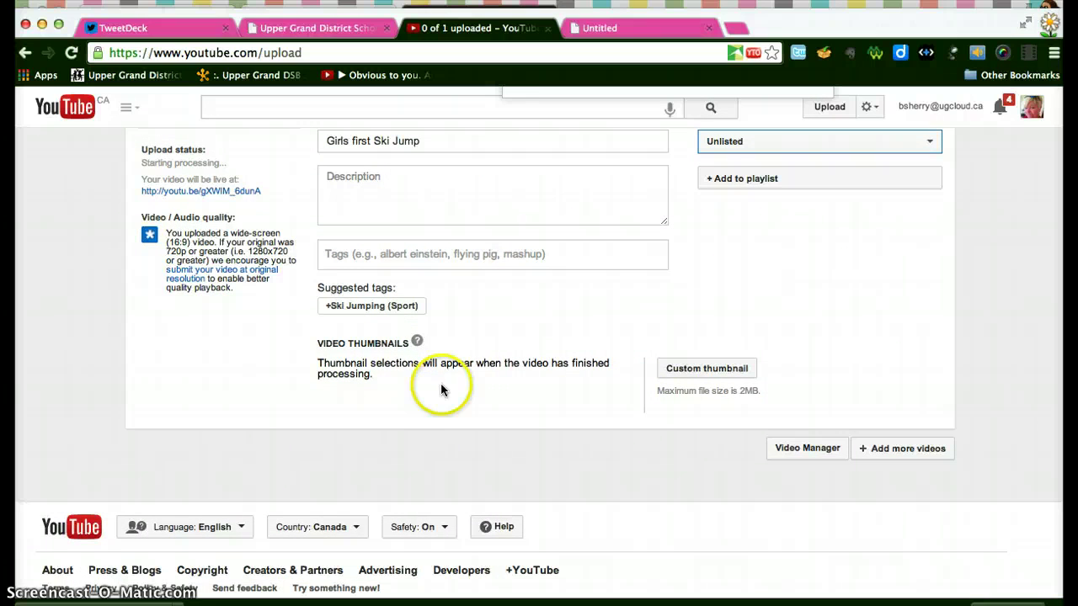
{"action": "scroll", "coordinate": [458, 378], "scroll_direction": "up", "scroll_amount": 1}
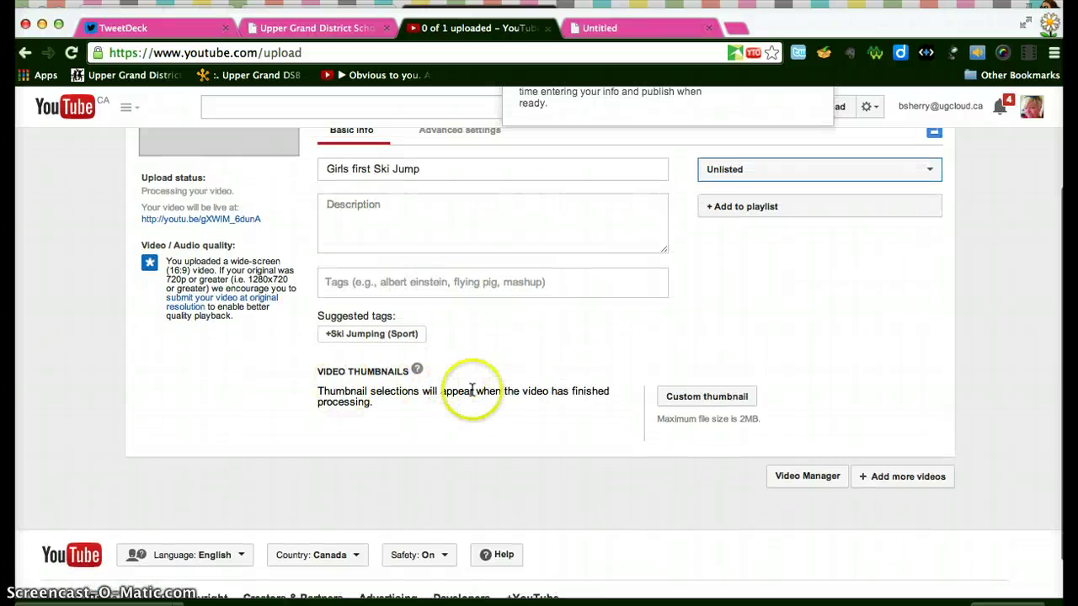
{"action": "scroll", "coordinate": [531, 402], "scroll_direction": "up", "scroll_amount": 1}
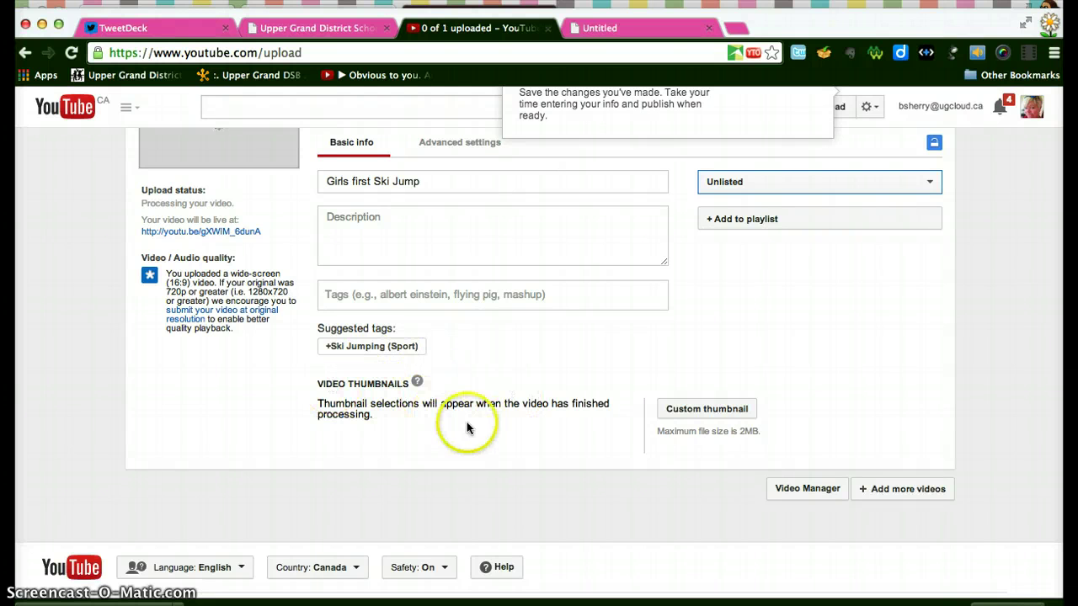
{"action": "scroll", "coordinate": [520, 428], "scroll_direction": "up", "scroll_amount": 1}
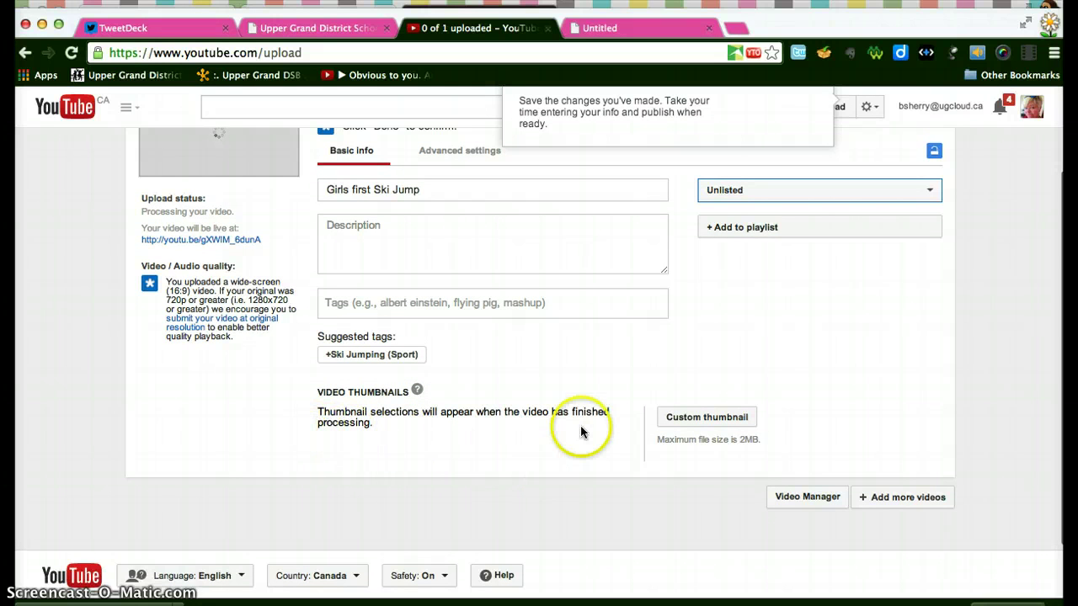
{"action": "scroll", "coordinate": [580, 425], "scroll_direction": "up", "scroll_amount": 3}
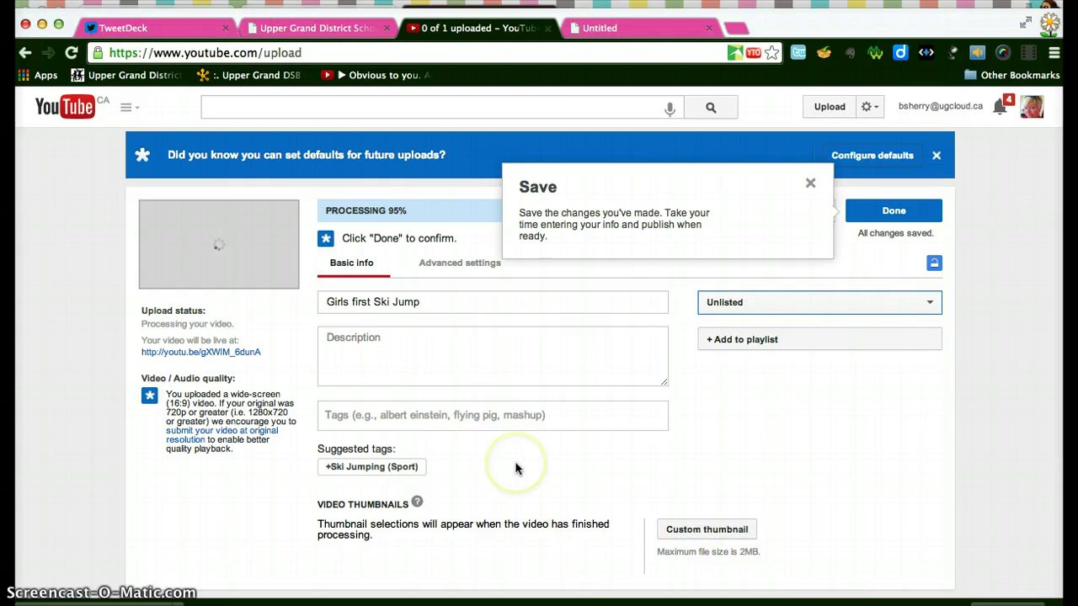
{"action": "scroll", "coordinate": [517, 469], "scroll_direction": "down", "scroll_amount": 3}
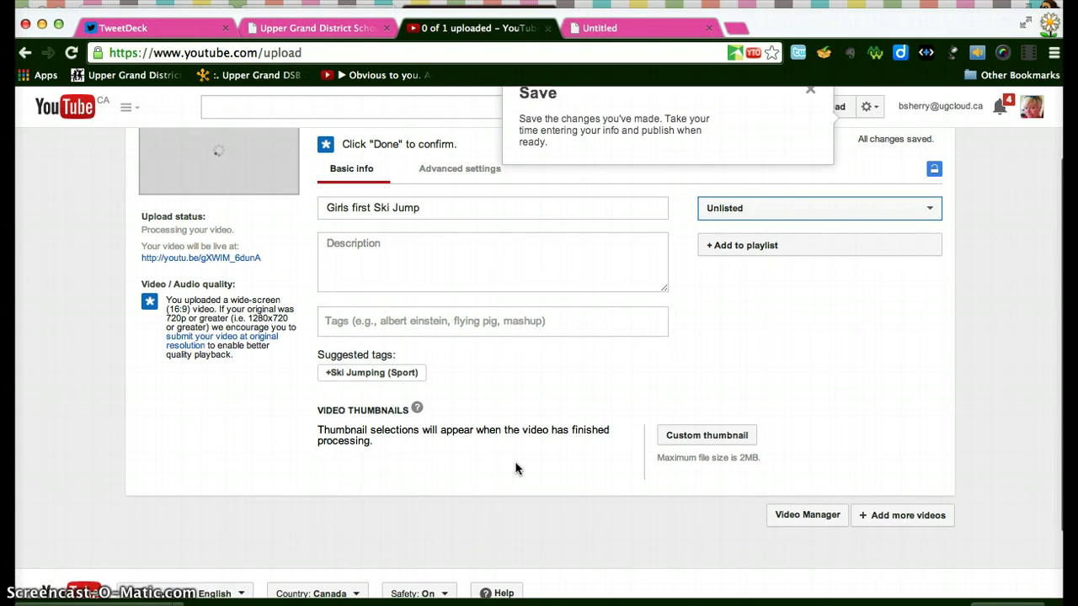
- Add the video to a new Unlisted playlist titled 'Digifest 2014 - Scott'
{"action": "left_click", "coordinate": [740, 245]}
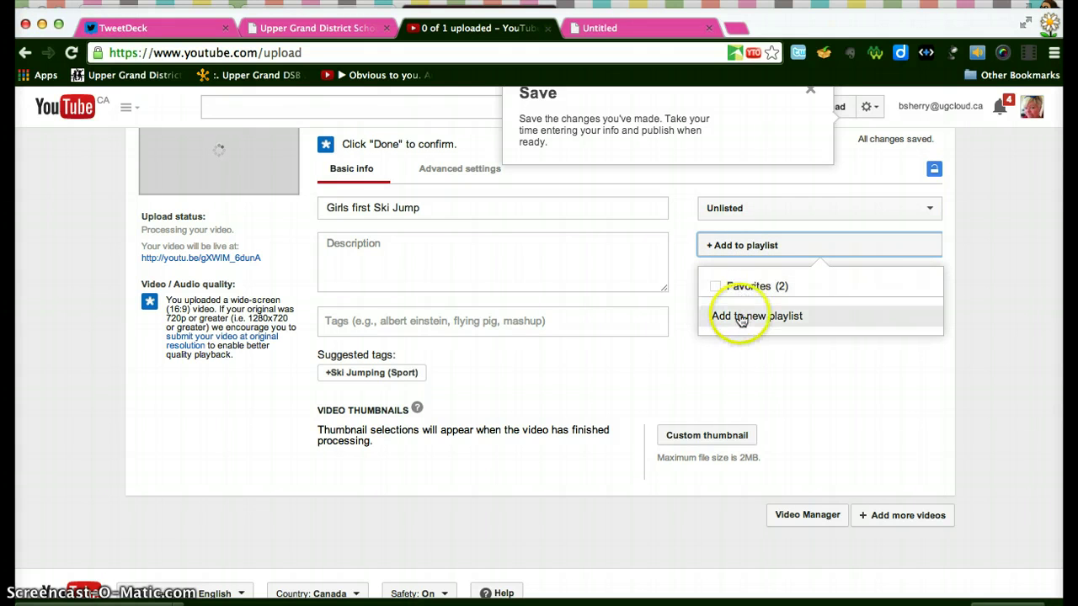
{"action": "left_click", "coordinate": [740, 317]}
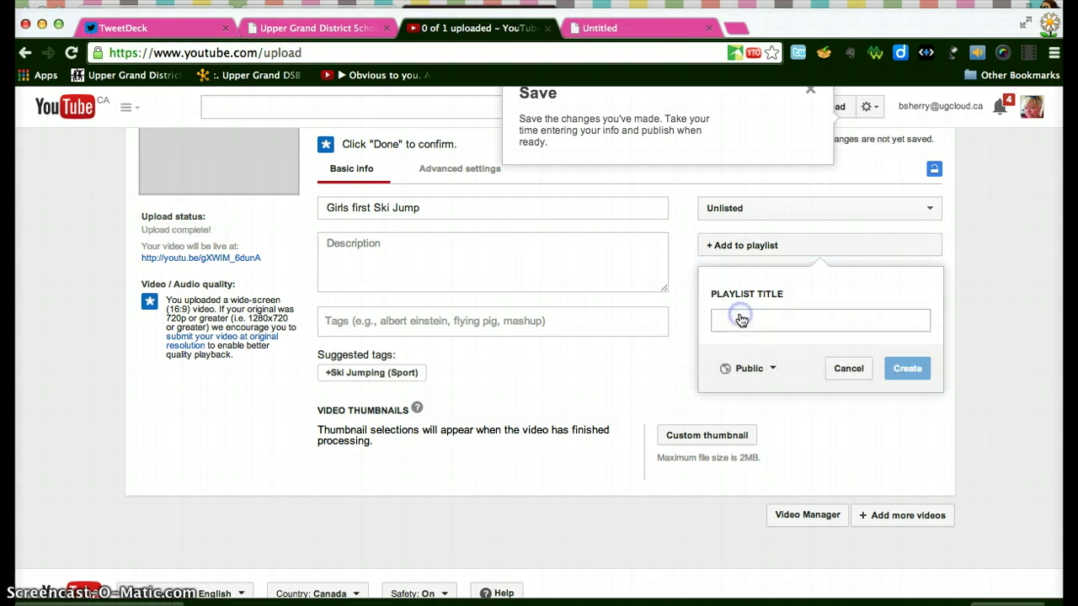
{"action": "type", "text": "Digifest"}
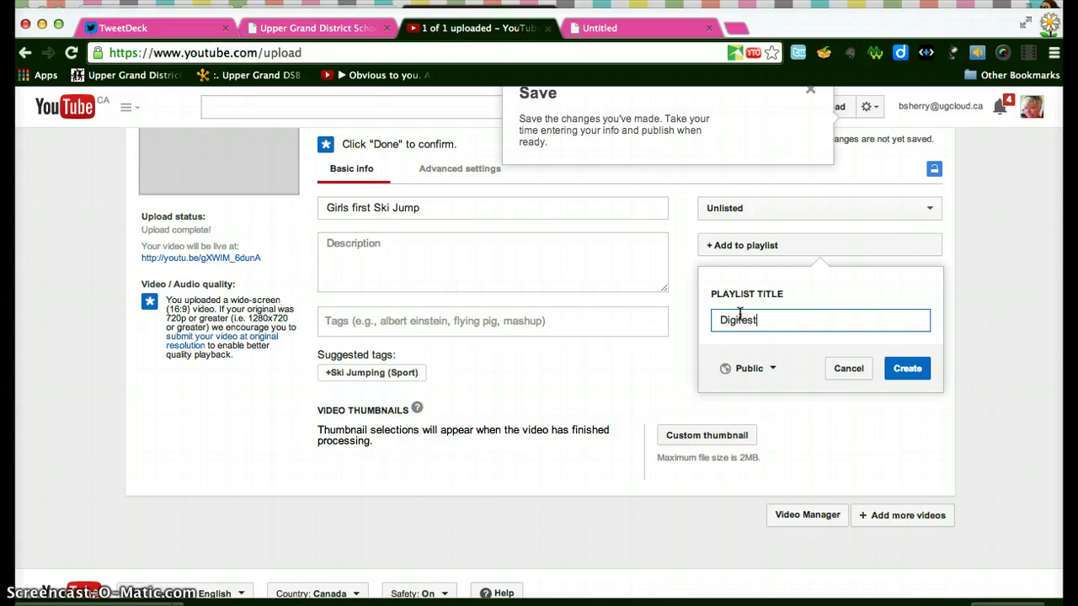
{"action": "type", "text": " 2014 ="}
{"action": "mouse_move", "coordinate": [740, 314]}
{"action": "left_mouse_down"}
{"action": "mouse_move", "coordinate": [789, 320]}
{"action": "mouse_move", "coordinate": [722, 320]}
{"action": "left_mouse_up"}
{"action": "left_click", "coordinate": [752, 312]}
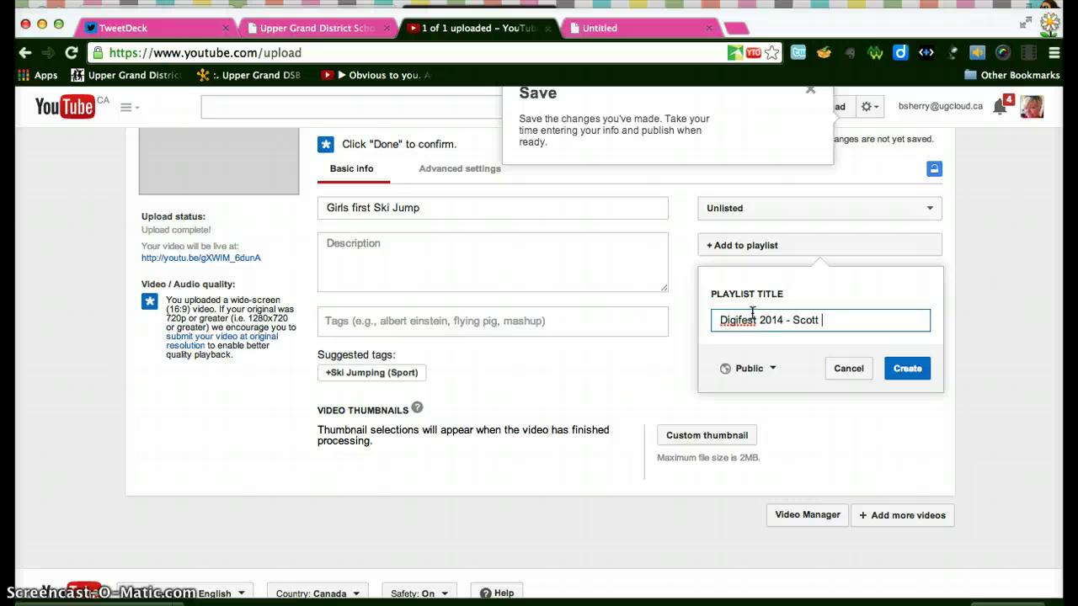
{"action": "left_click", "coordinate": [781, 372]}
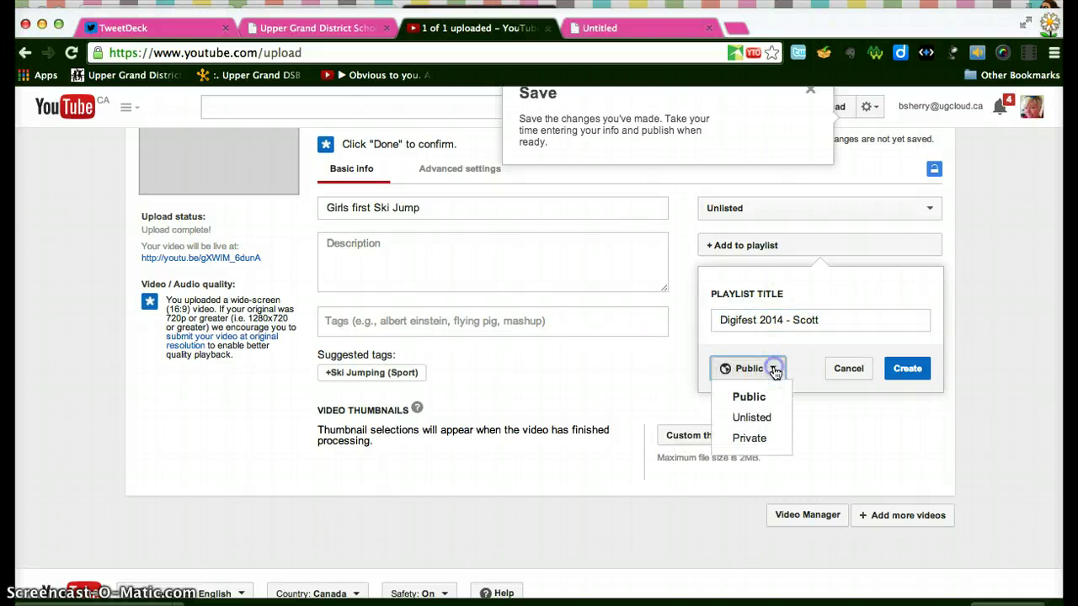
{"action": "left_click", "coordinate": [761, 413]}
{"action": "left_click", "coordinate": [909, 369]}
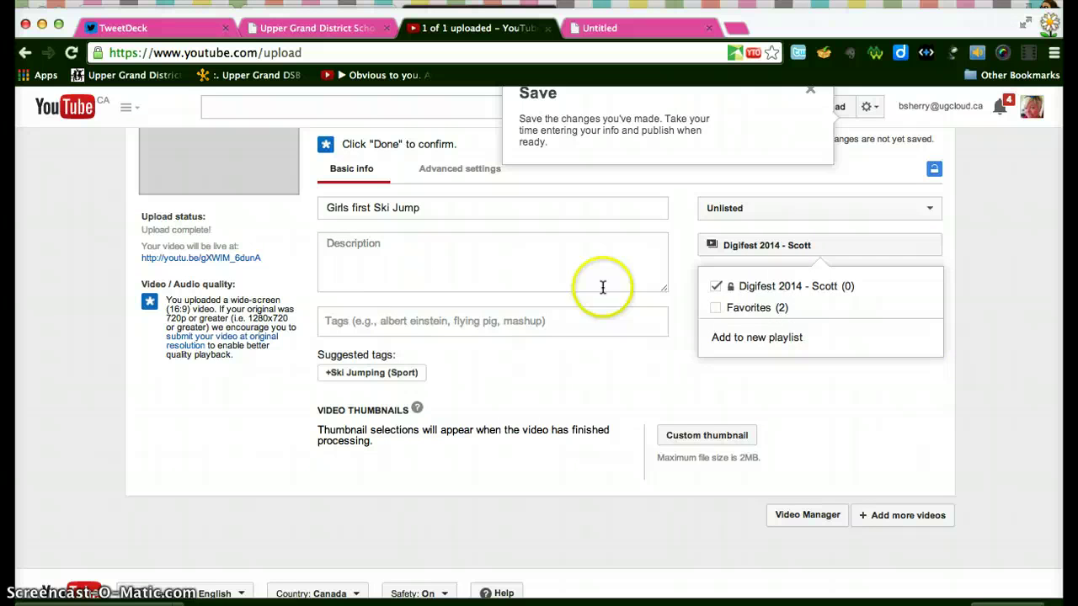
{"action": "scroll", "coordinate": [826, 452], "scroll_direction": "down", "scroll_amount": 3}
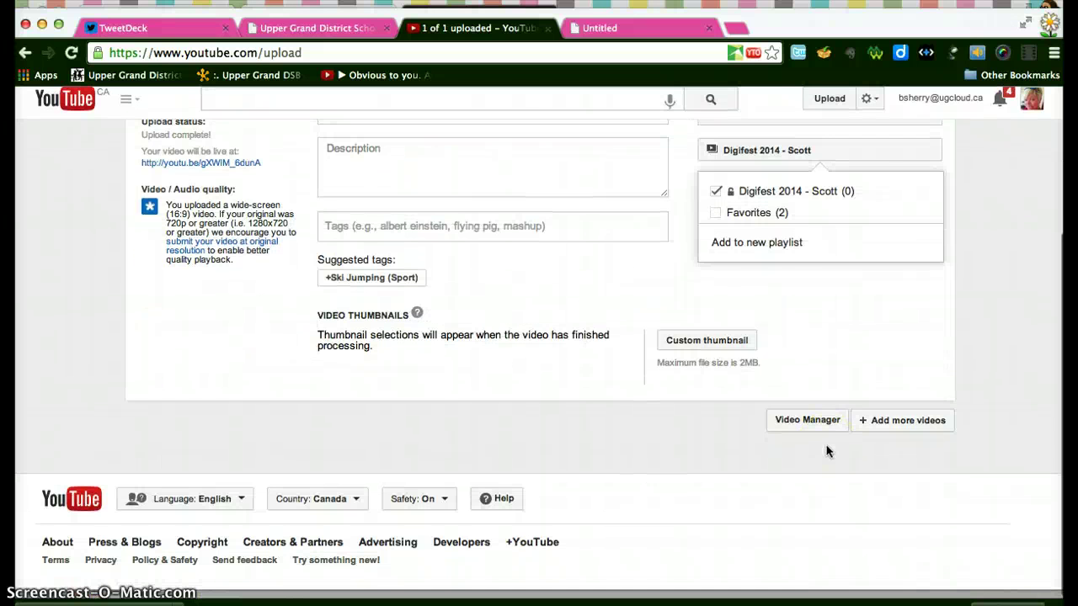
{"action": "scroll", "coordinate": [826, 452], "scroll_direction": "up", "scroll_amount": 5}
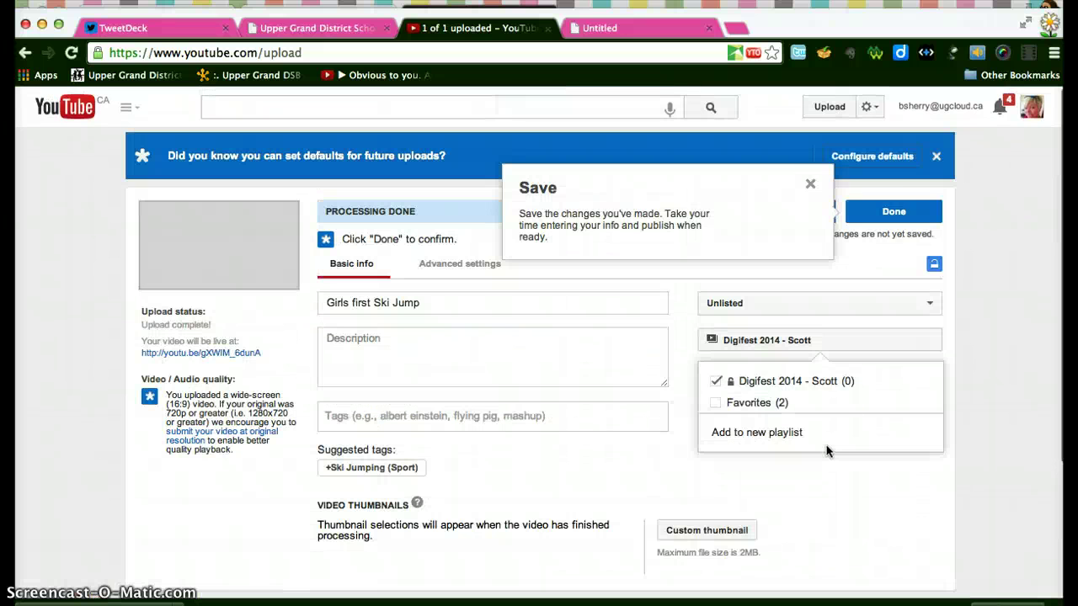
- Save the video's details as done, then go to the Video Manager's Uploads list
{"action": "left_click", "coordinate": [811, 186]}
{"action": "left_click", "coordinate": [877, 211]}
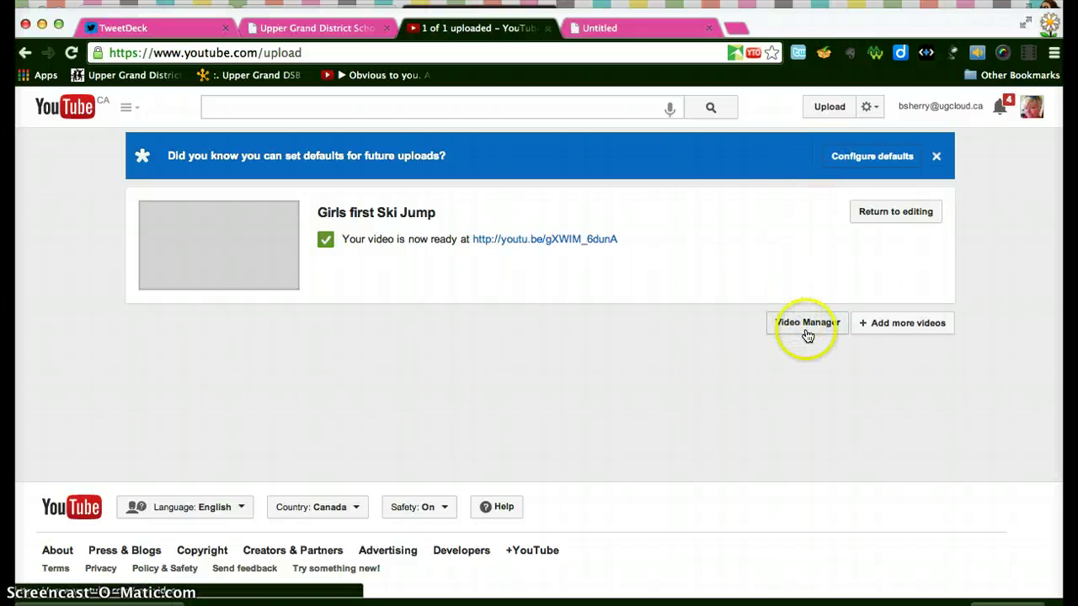
{"action": "left_click", "coordinate": [871, 110]}
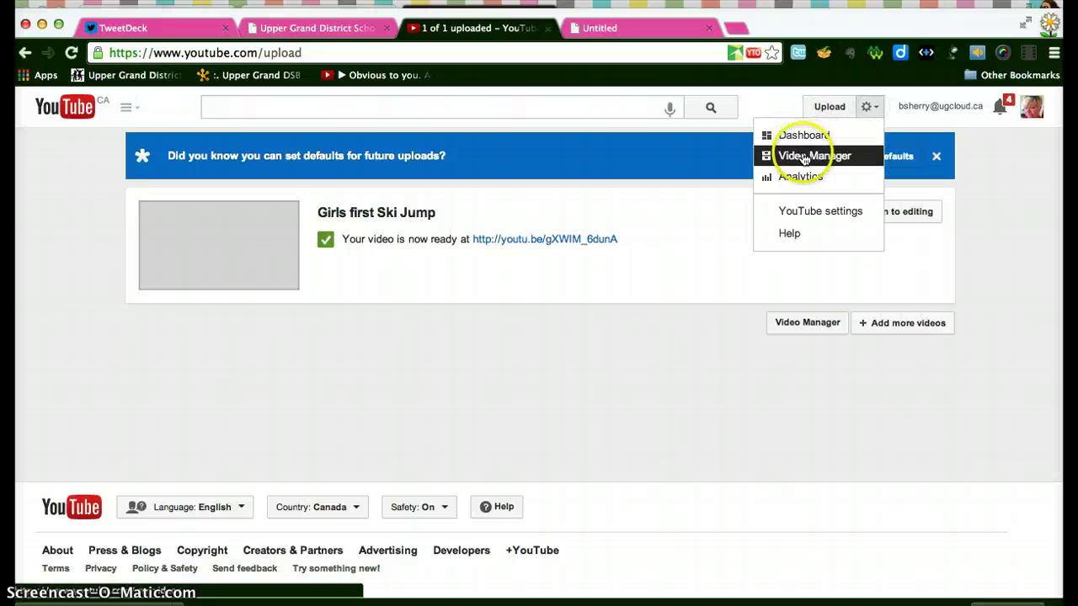
{"action": "left_click", "coordinate": [804, 159]}
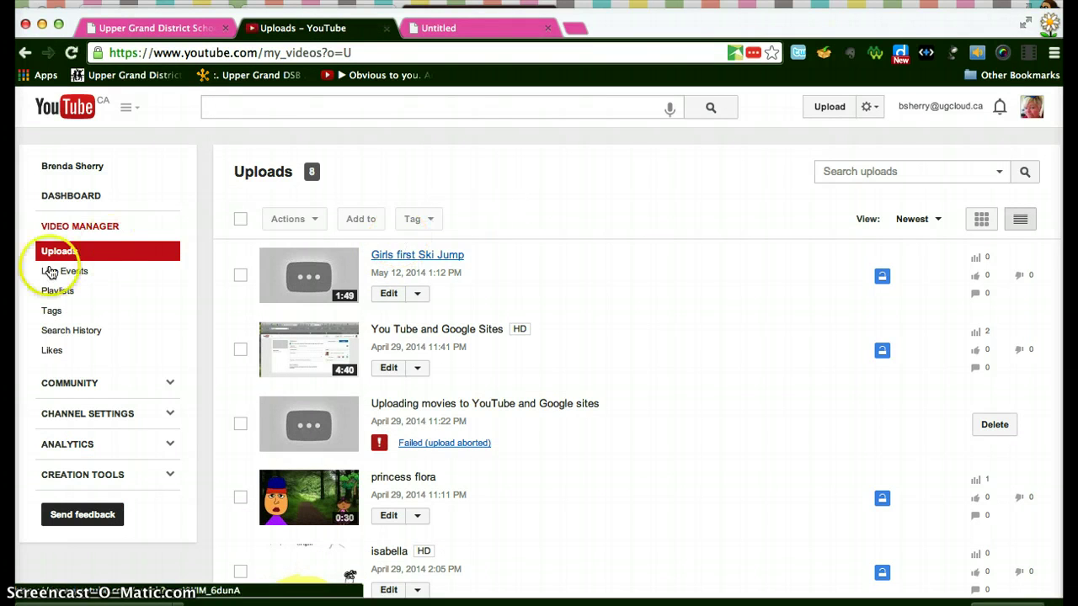
- From Video Manager's Playlists, open the Digifest 2014 - Scott playlist page
{"action": "left_click", "coordinate": [48, 292]}
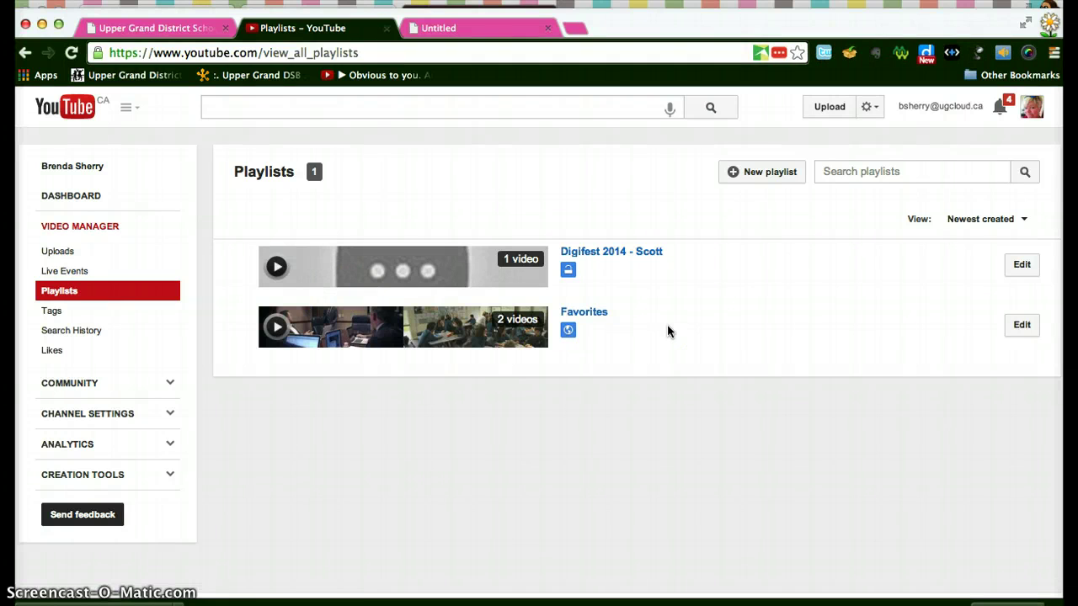
{"action": "left_click", "coordinate": [601, 259]}
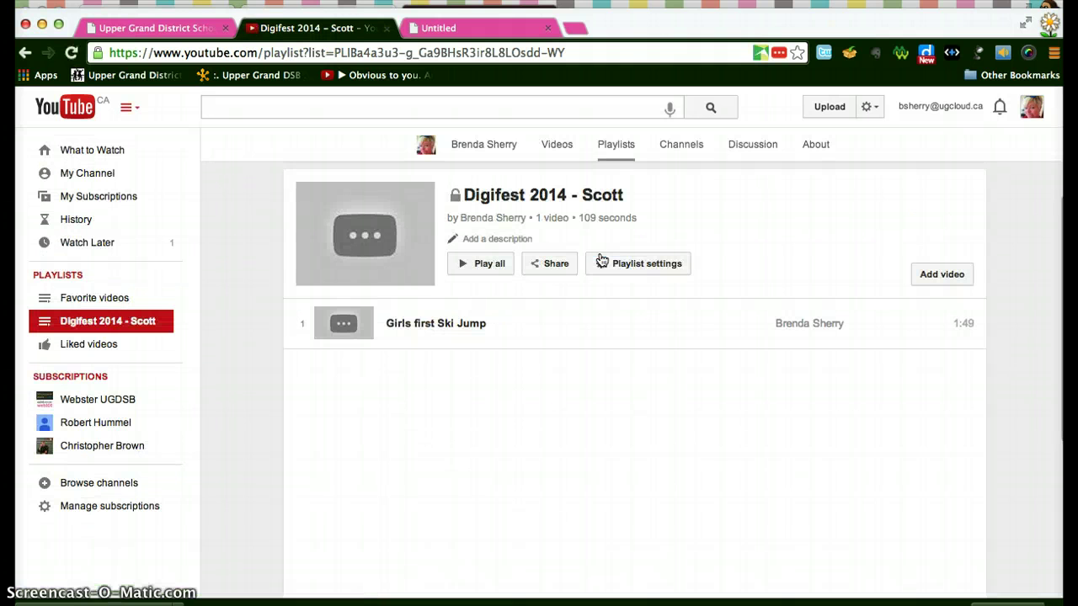
- Show the share link for the 'Digifest 2014 - Scott' playlist, with its unlisted notice
{"action": "left_click", "coordinate": [556, 265]}
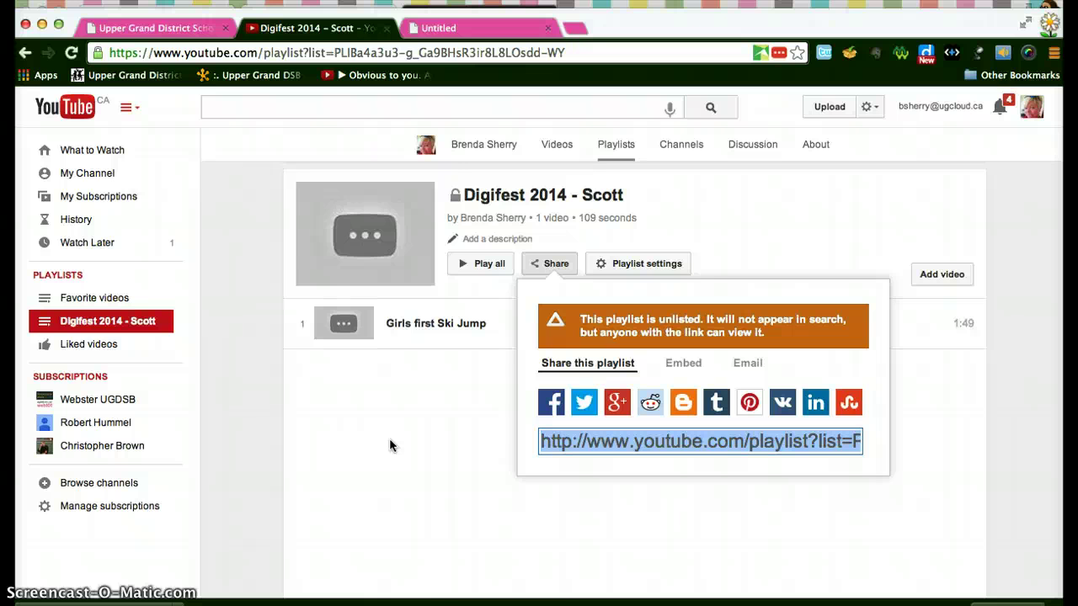
{"action": "left_click", "coordinate": [385, 532]}
{"action": "mouse_move", "coordinate": [421, 594]}
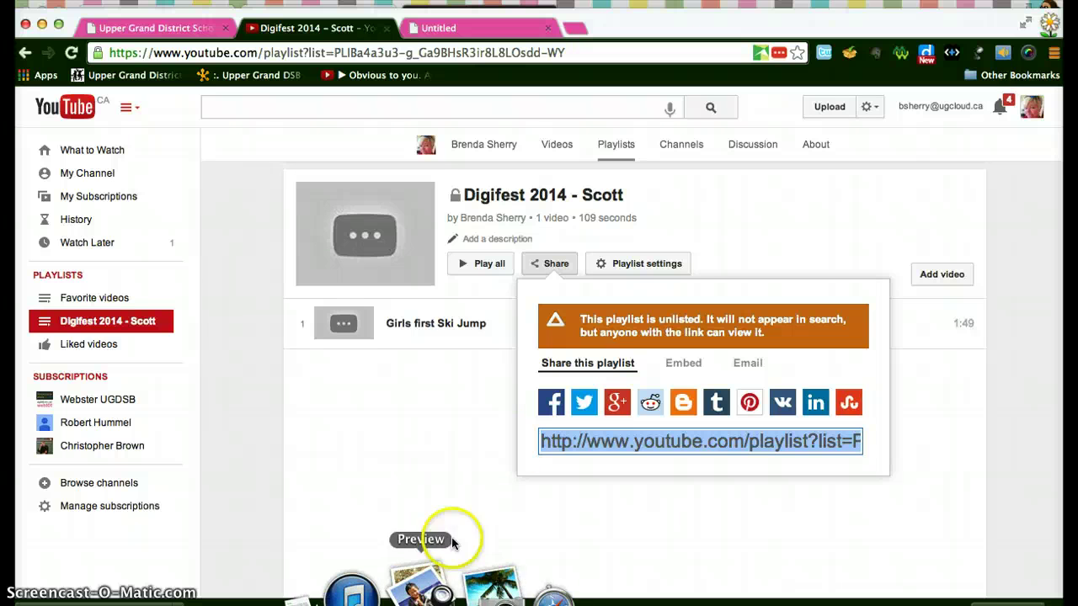